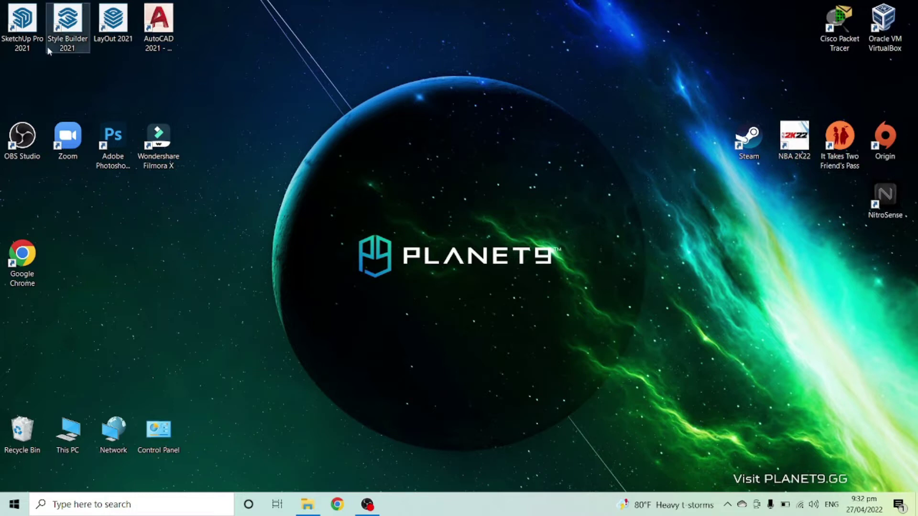
# Open SketchUp Pro 2021 and create a new model from the Simple template in Meters
pyautogui.click(31, 47)
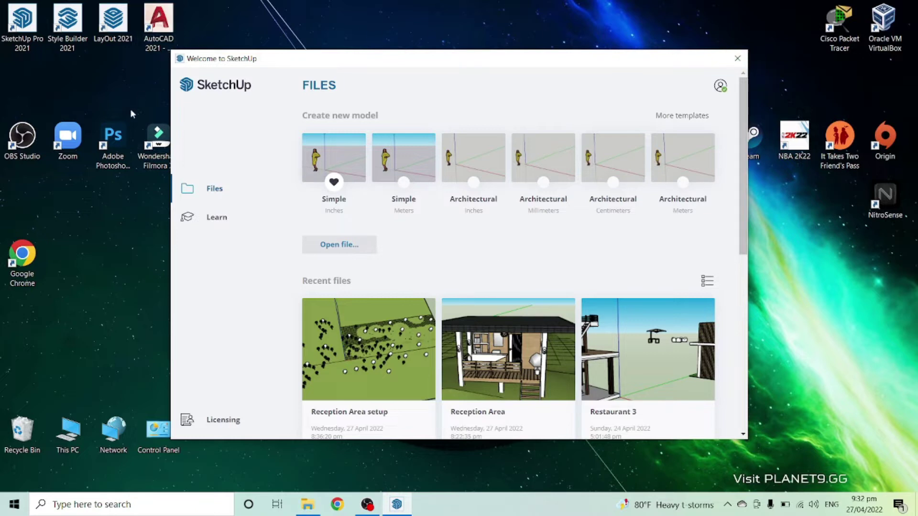
pyautogui.scroll(-5, 584, 242)
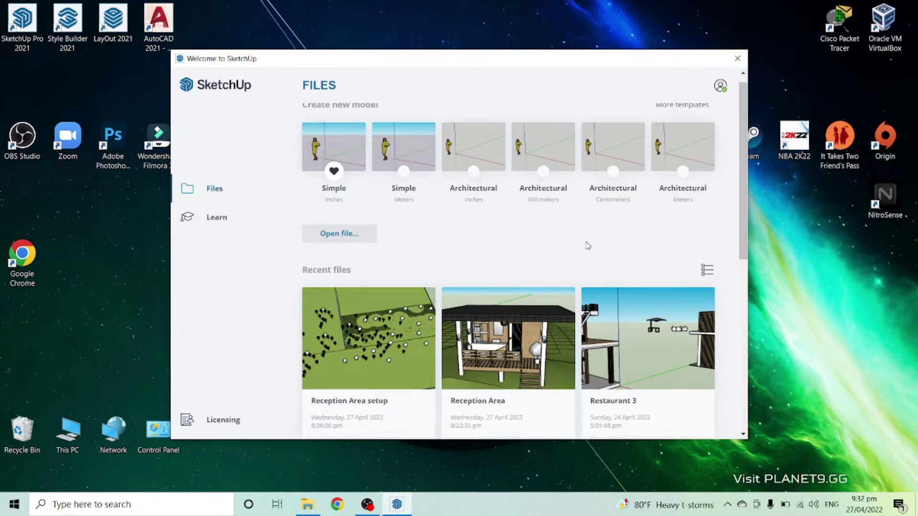
pyautogui.scroll(-2, 383, 273)
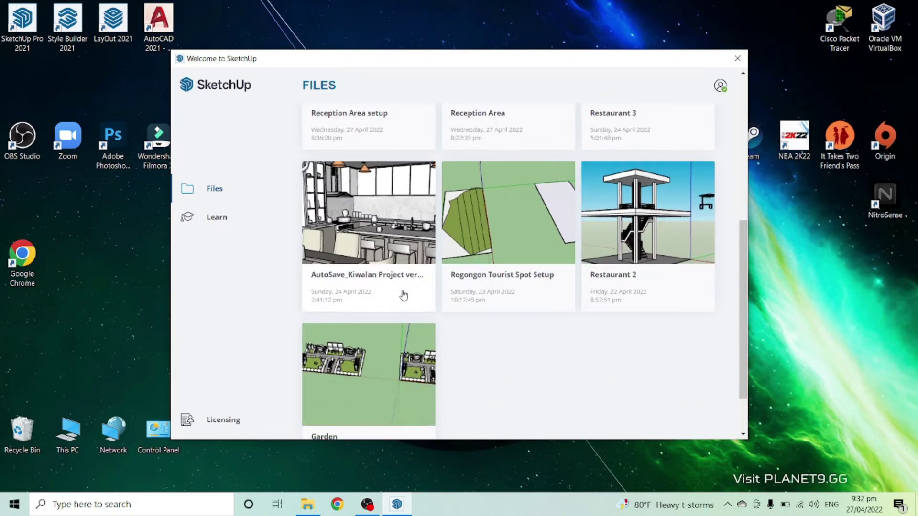
pyautogui.scroll(3, 396, 293)
pyautogui.scroll(2, 483, 291)
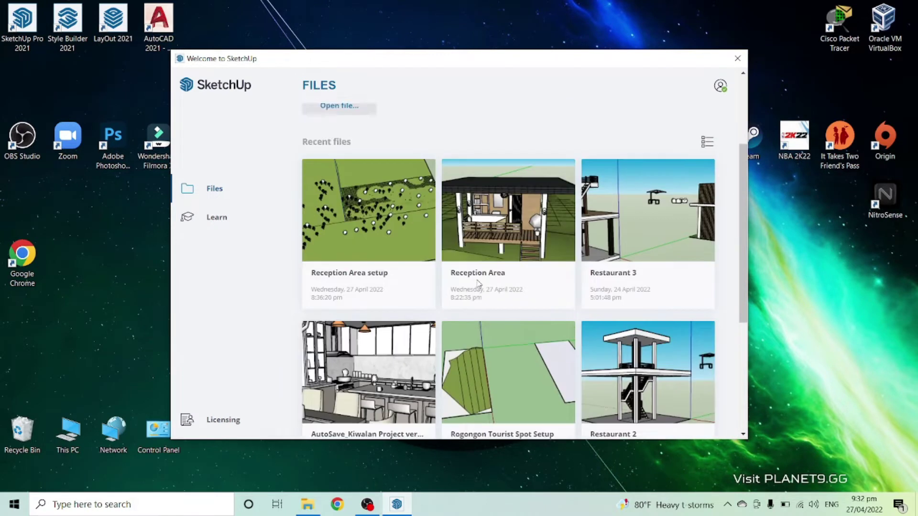
pyautogui.scroll(2, 484, 279)
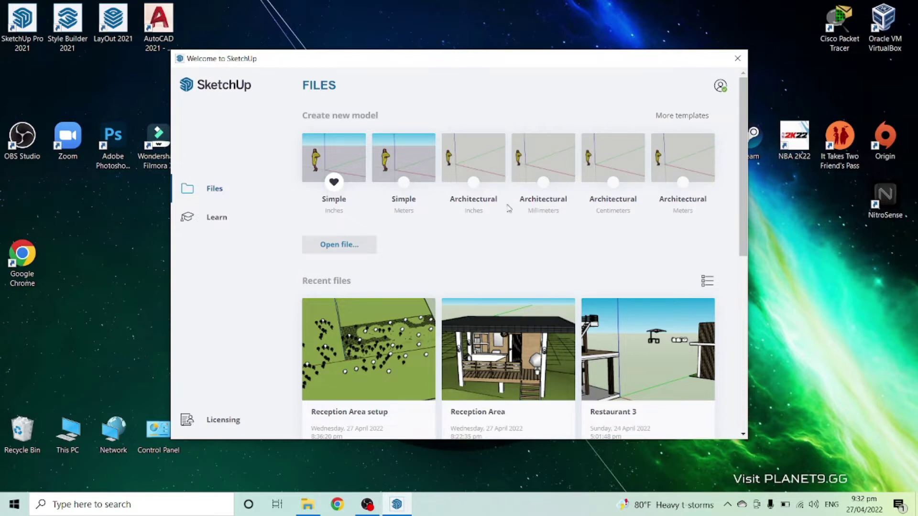
pyautogui.click(415, 167)
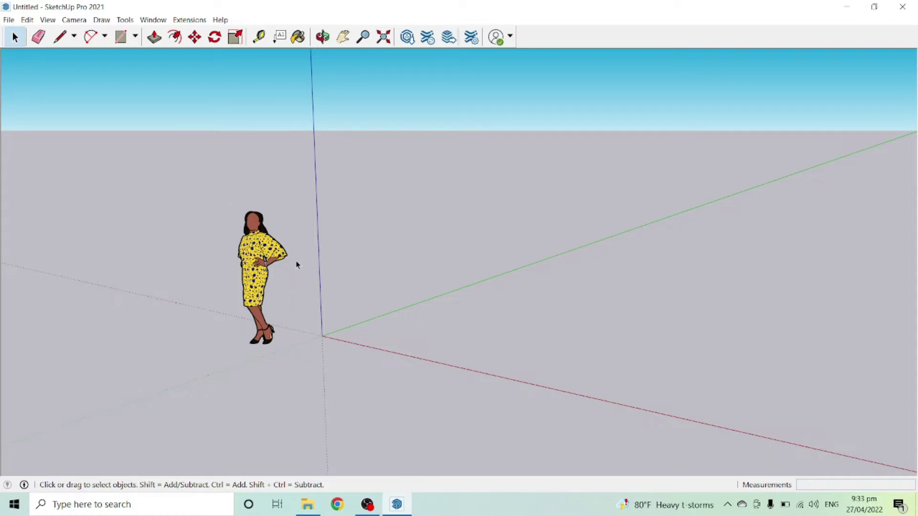
# Delete the default human figure standing beside the axes origin
pyautogui.click(262, 252)
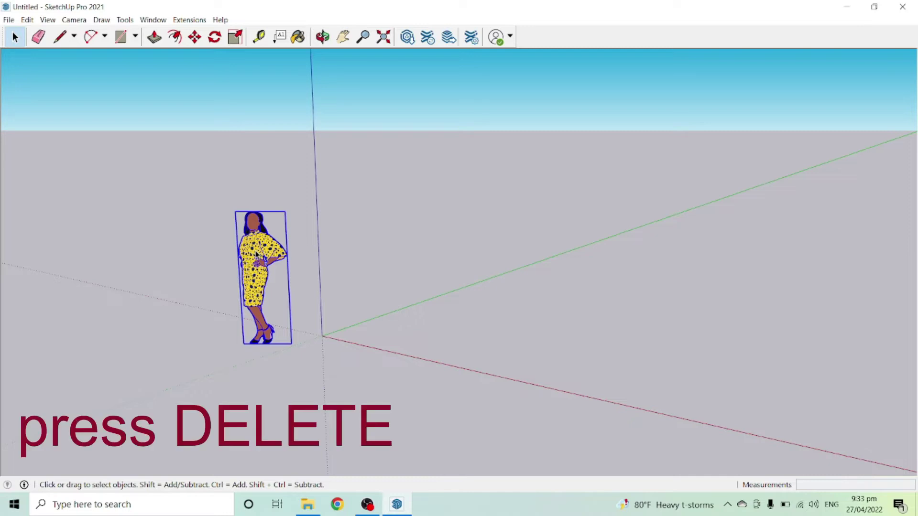
pyautogui.press('Delete')
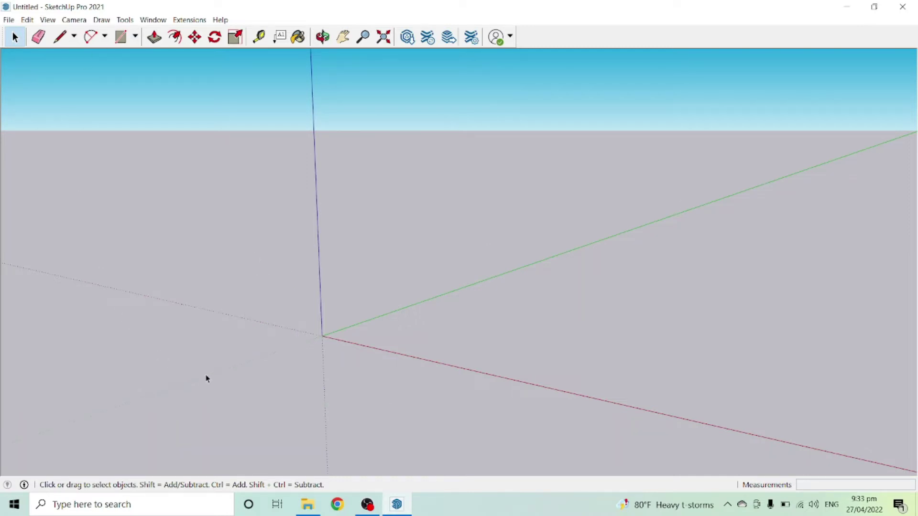
# Examine the empty modelling space around the axes origin from different distances and angles
pyautogui.scroll(3, 375, 311)
pyautogui.scroll(-3, 188, 359)
pyautogui.scroll(2, 323, 351)
pyautogui.scroll(2, 322, 351)
pyautogui.scroll(-5, 324, 344)
pyautogui.scroll(-1, 315, 357)
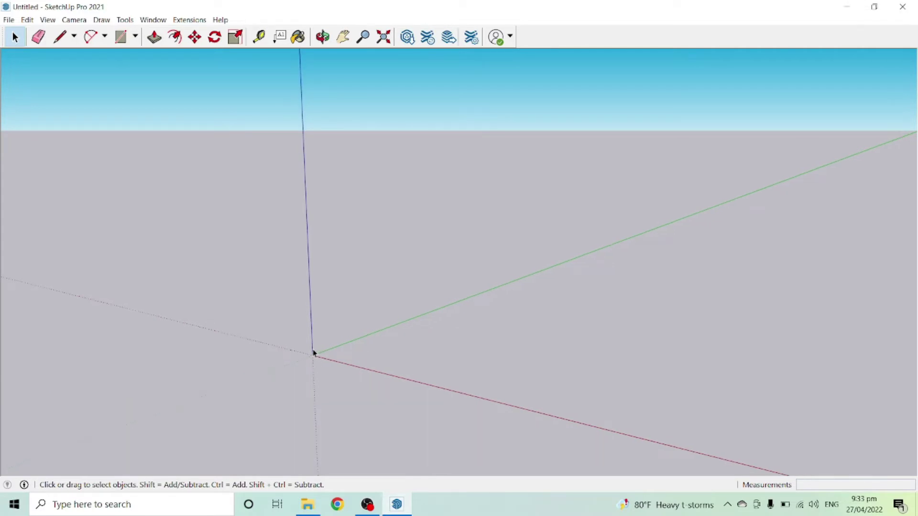
pyautogui.moveTo(324, 338); pyautogui.dragTo(326, 325, button='middle')
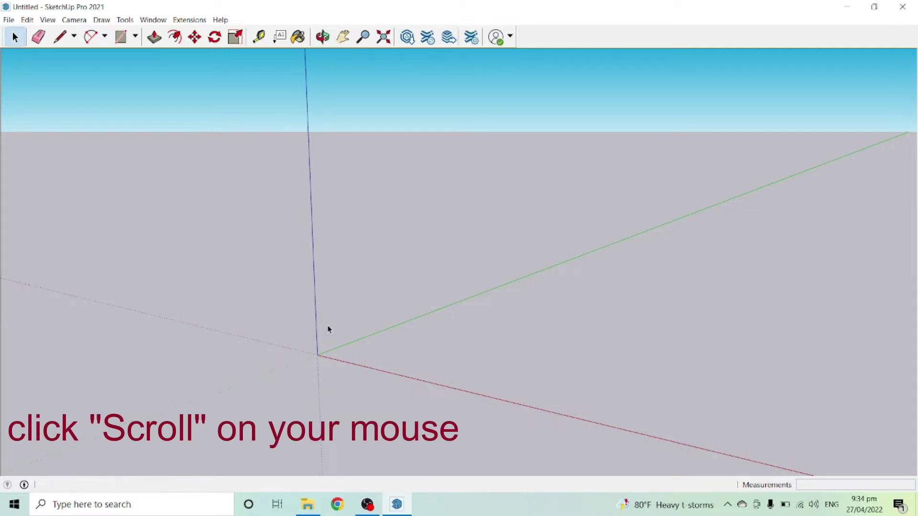
pyautogui.moveTo(327, 327); pyautogui.dragTo(345, 336, button='middle')
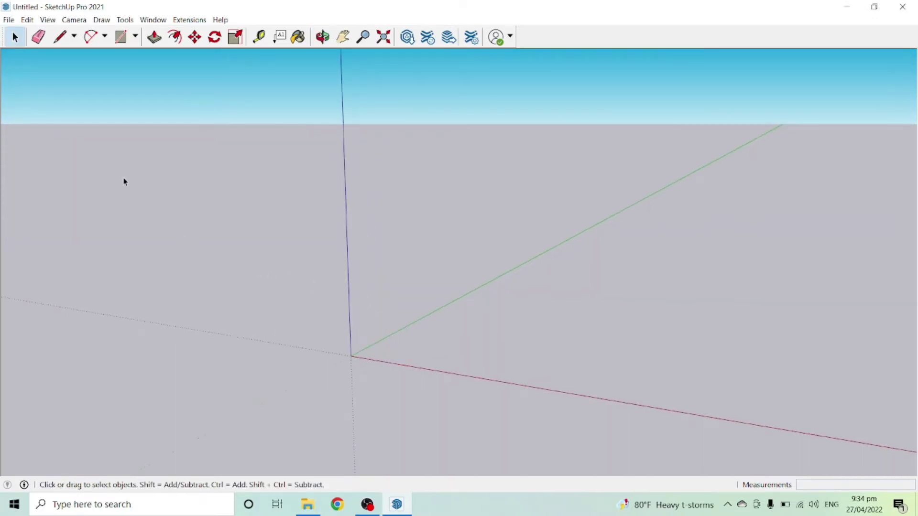
pyautogui.scroll(3, 67, 260)
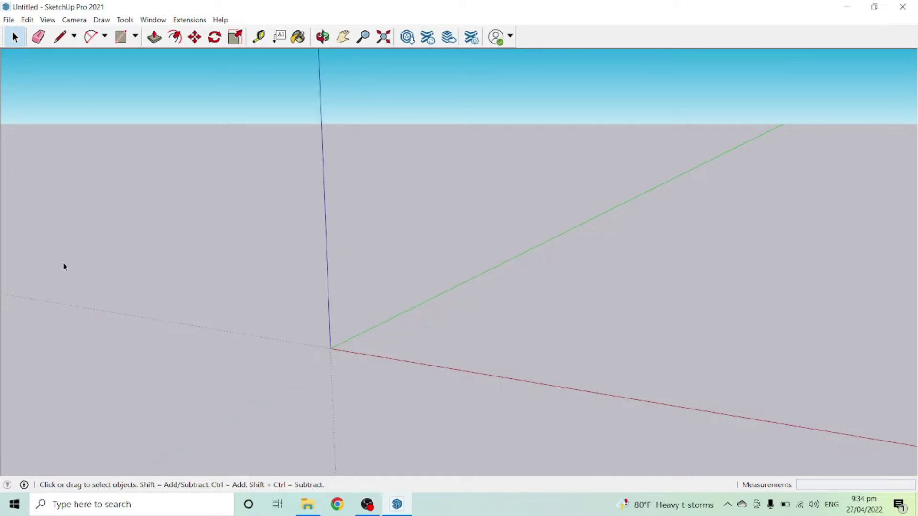
pyautogui.moveTo(358, 266); pyautogui.dragTo(331, 325, button='middle')
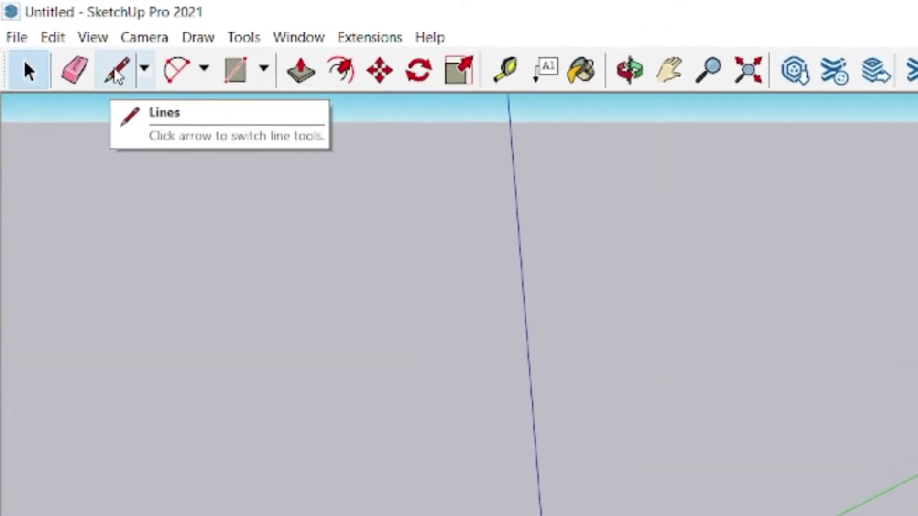
# Draw a single 4 m line on the ground near the origin, parallel to the green axis, and end the line chain
pyautogui.click(134, 72)
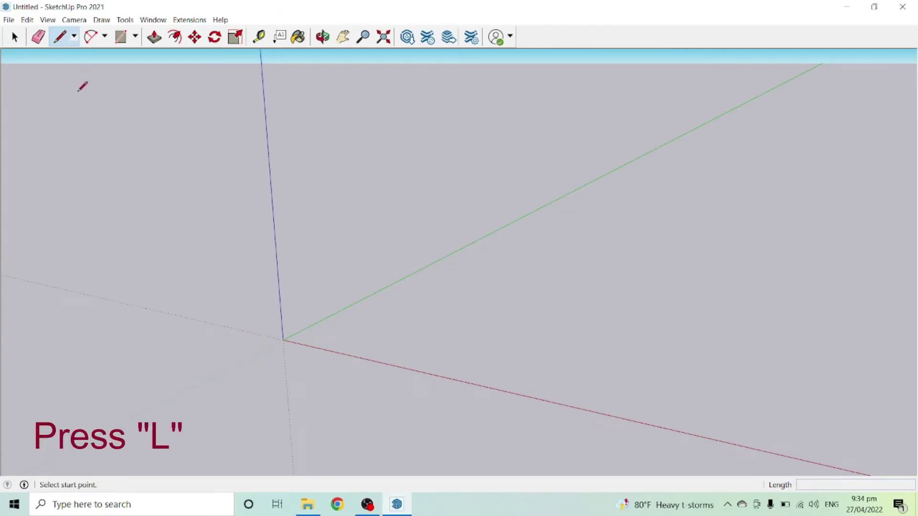
pyautogui.scroll(-1, 5, 241)
pyautogui.scroll(1, 316, 302)
pyautogui.scroll(-1, 309, 303)
pyautogui.scroll(1, 306, 293)
pyautogui.scroll(-1, 283, 303)
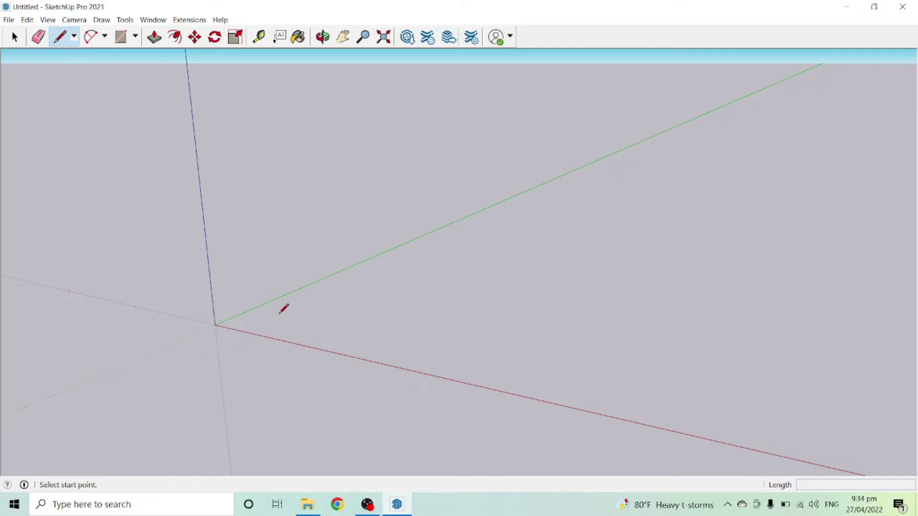
pyautogui.scroll(1, 268, 309)
pyautogui.scroll(1, 269, 308)
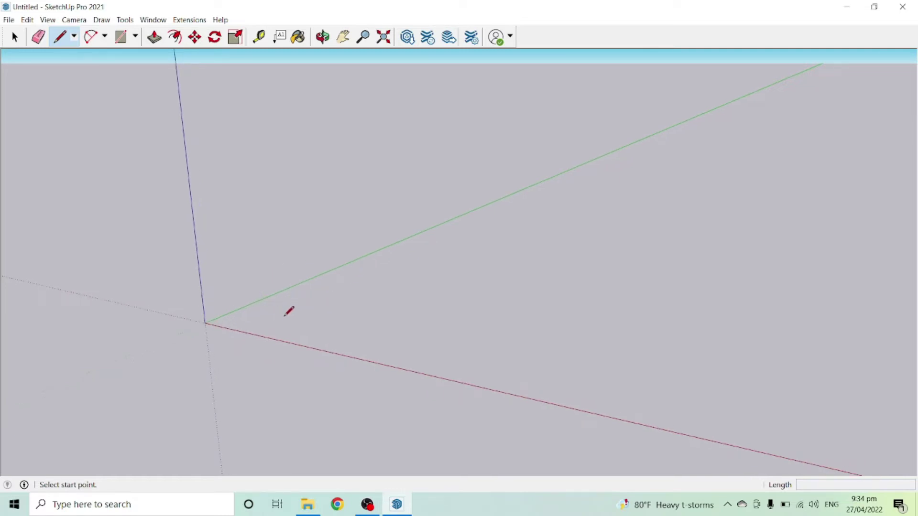
pyautogui.click(313, 311)
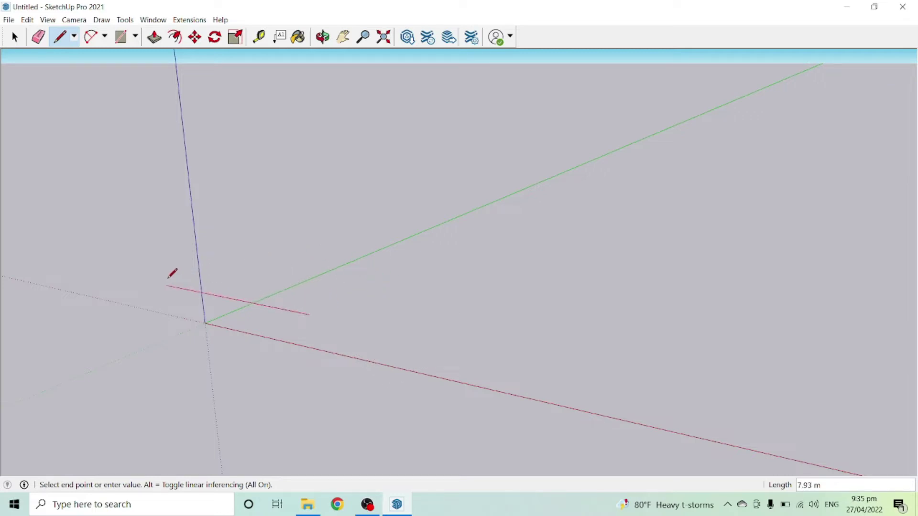
pyautogui.scroll(1, 287, 278)
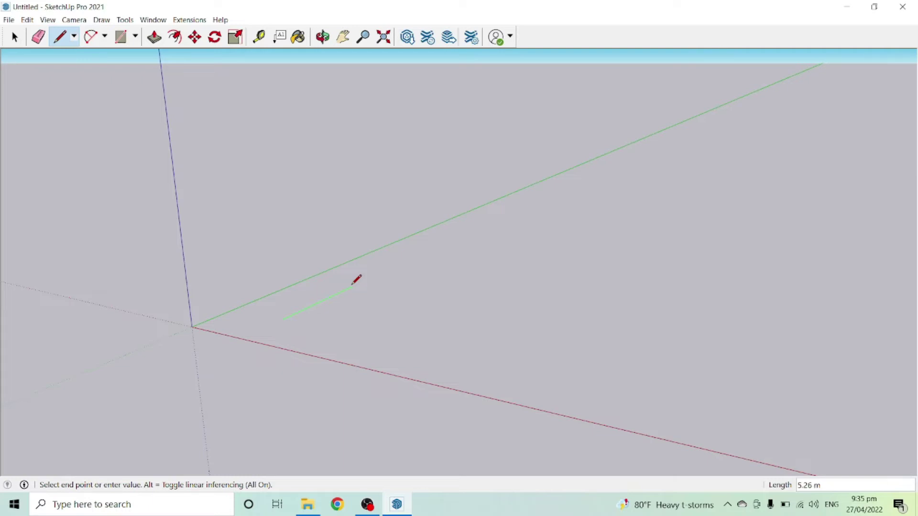
pyautogui.write('4')
pyautogui.press('Return')
pyautogui.scroll(3, 268, 316)
pyautogui.moveTo(256, 313); pyautogui.dragTo(394, 267, button='middle')
pyautogui.scroll(1, 394, 266)
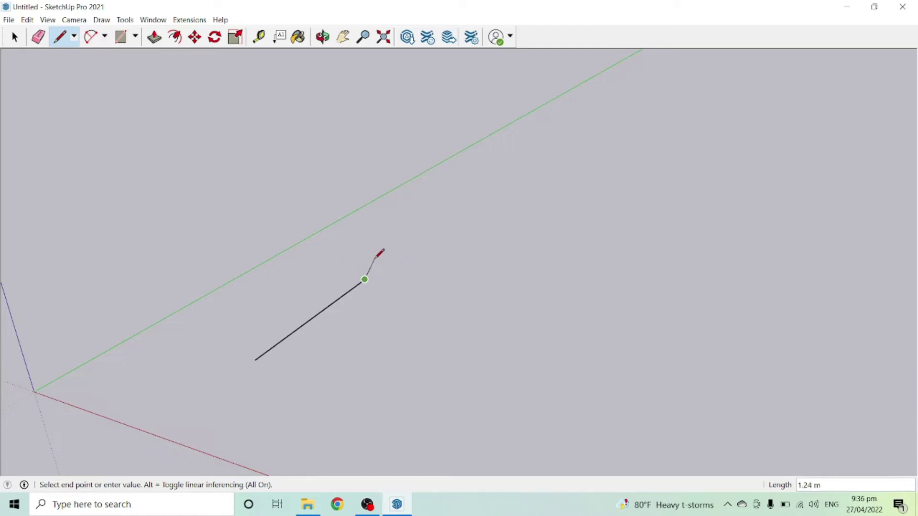
pyautogui.press('Escape')
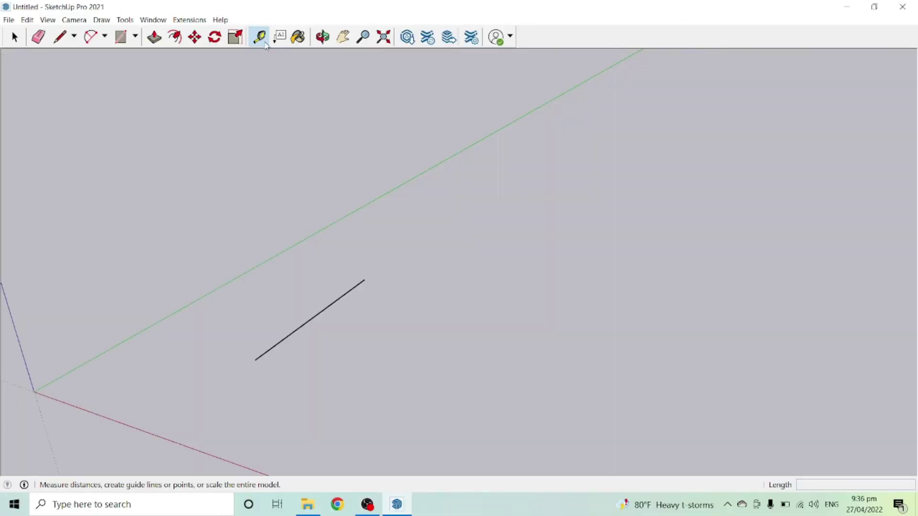
# Measure the drawn line's length from its near endpoint to its far endpoint with the Tape Measure tool
pyautogui.click(265, 43)
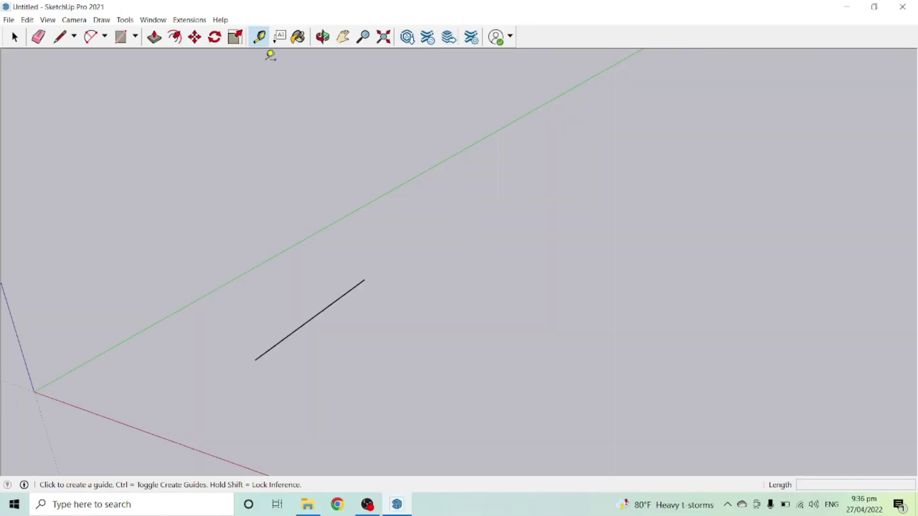
pyautogui.click(316, 315)
pyautogui.press('Escape')
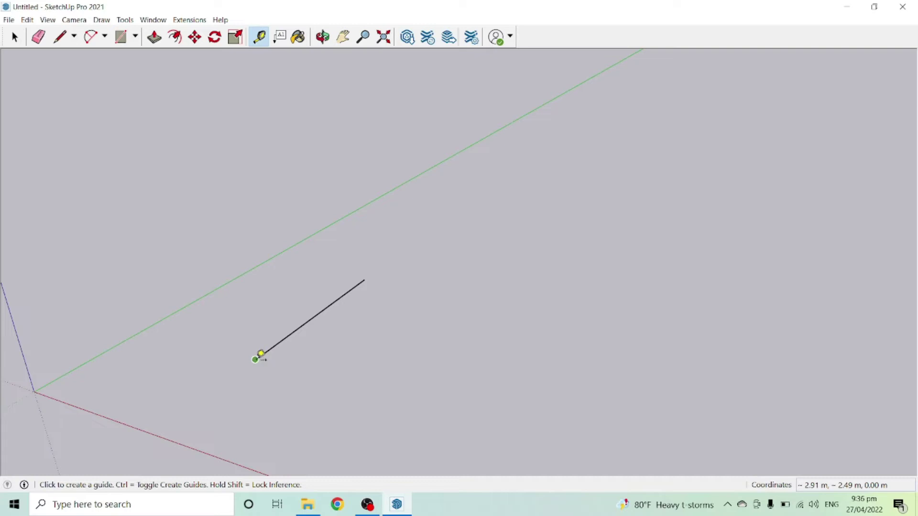
pyautogui.click(256, 357)
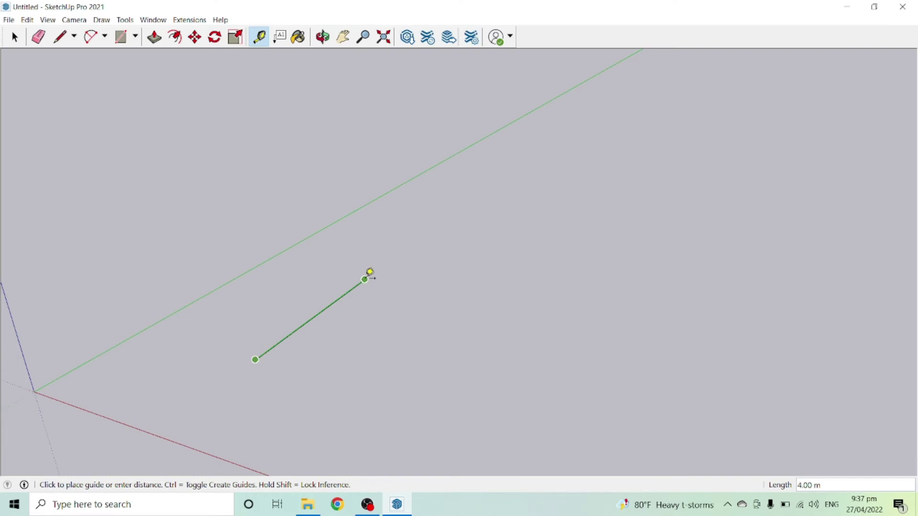
pyautogui.click(368, 274)
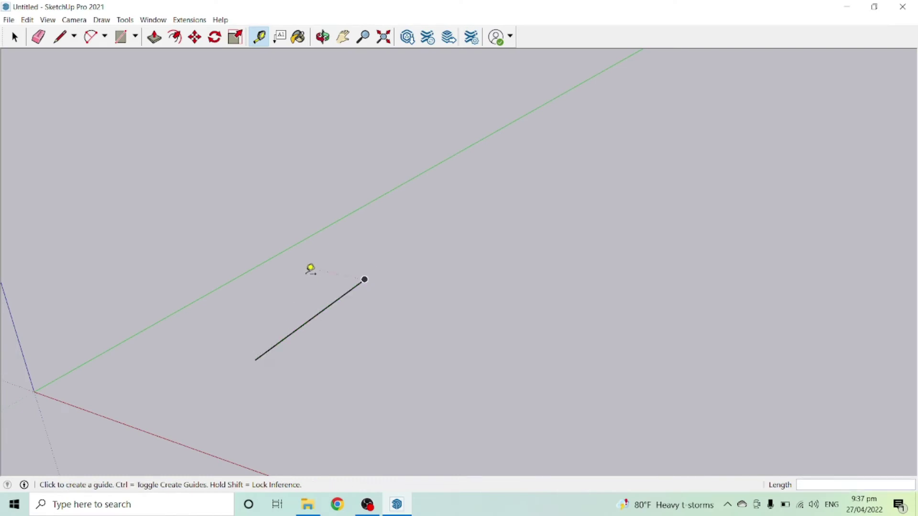
pyautogui.press('capslock')
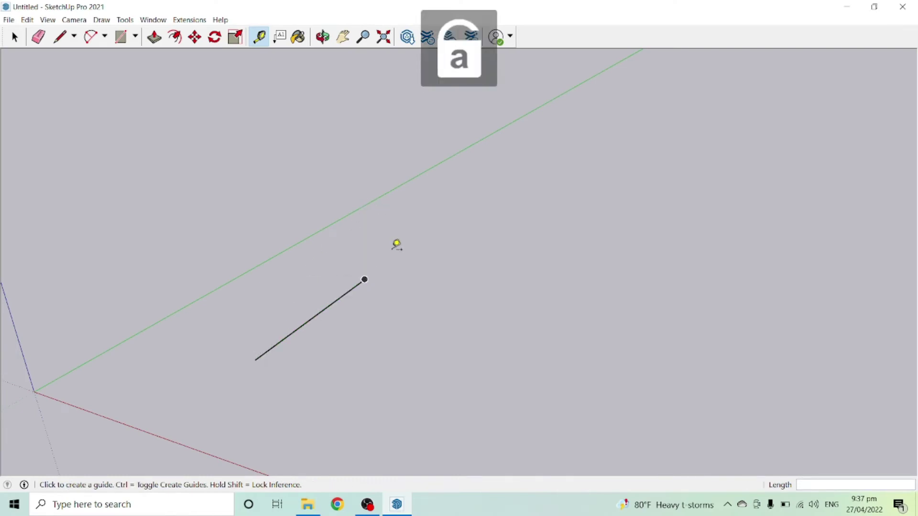
# Draw a second 4 m line from the first line's far endpoint, parallel to the red axis
pyautogui.scroll(-1, 249, 247)
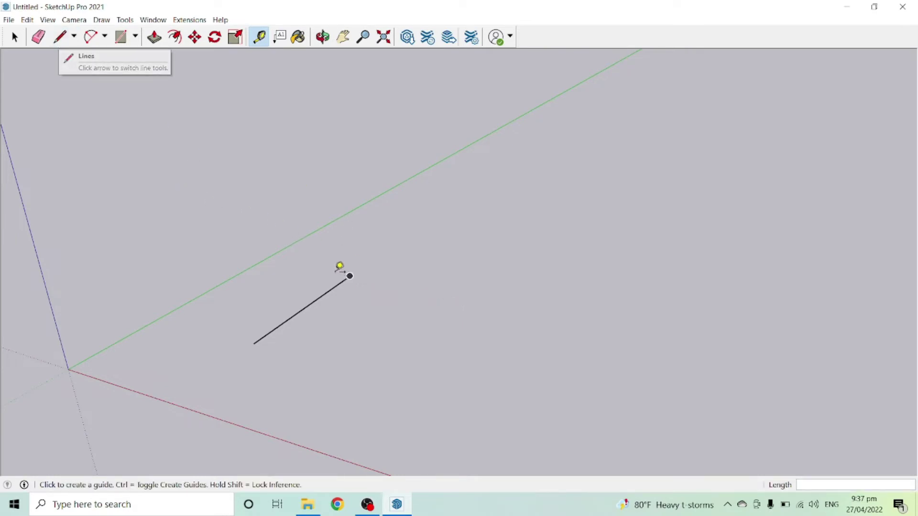
pyautogui.press('l')
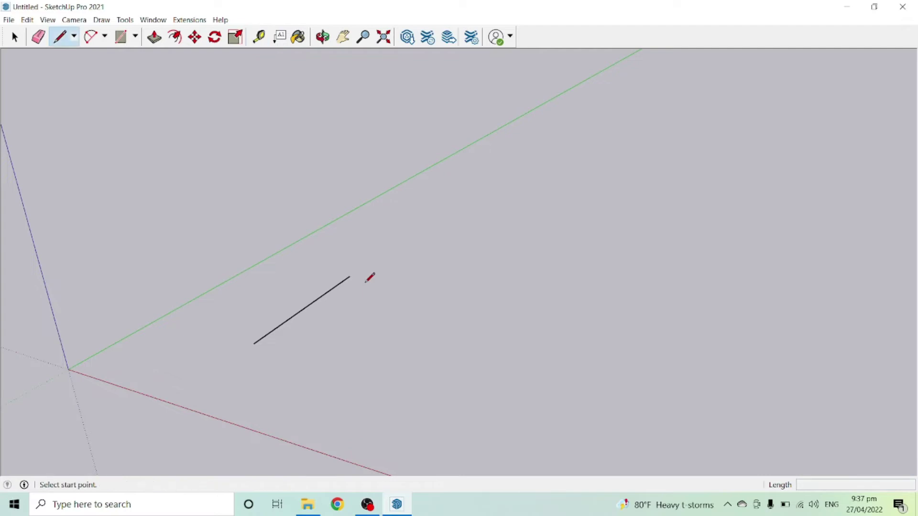
pyautogui.click(350, 275)
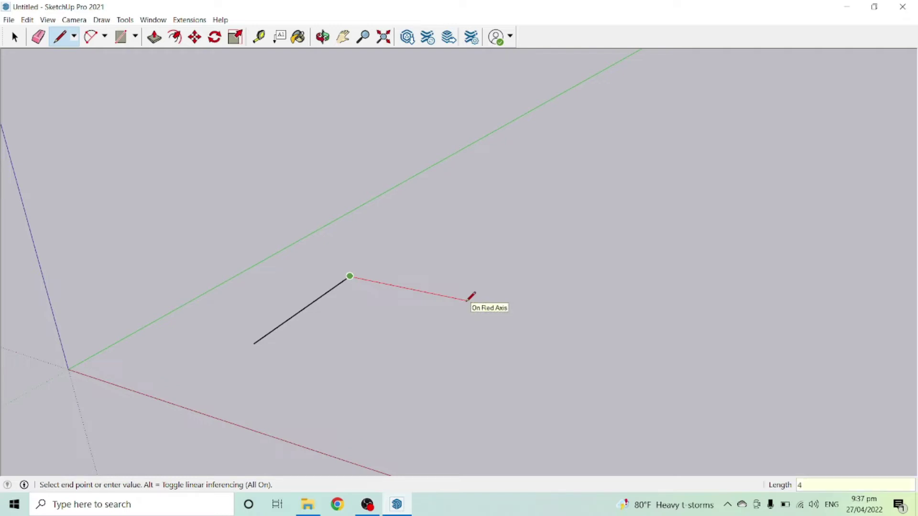
pyautogui.press('Return')
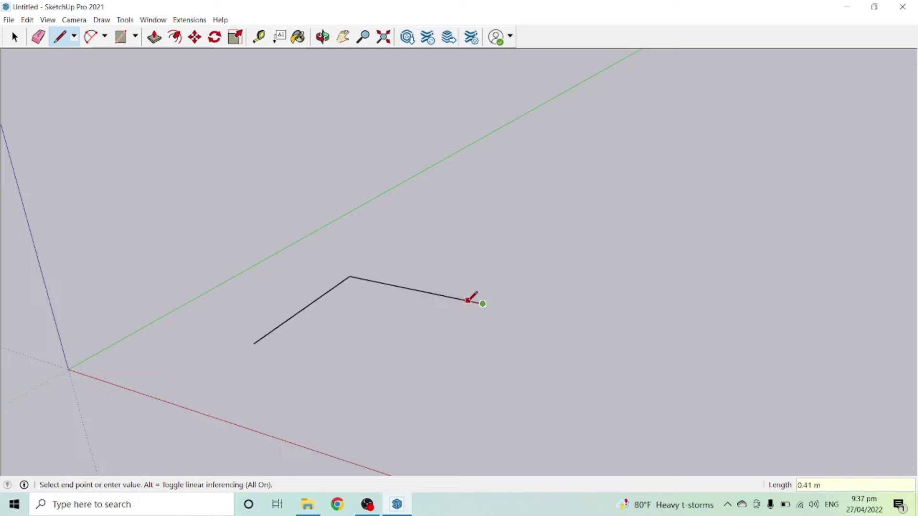
# Draw the remaining two 4 m sides back to the first line's start point to close the square face, and leave the Line tool
pyautogui.moveTo(471, 299); pyautogui.dragTo(387, 344, button='middle')
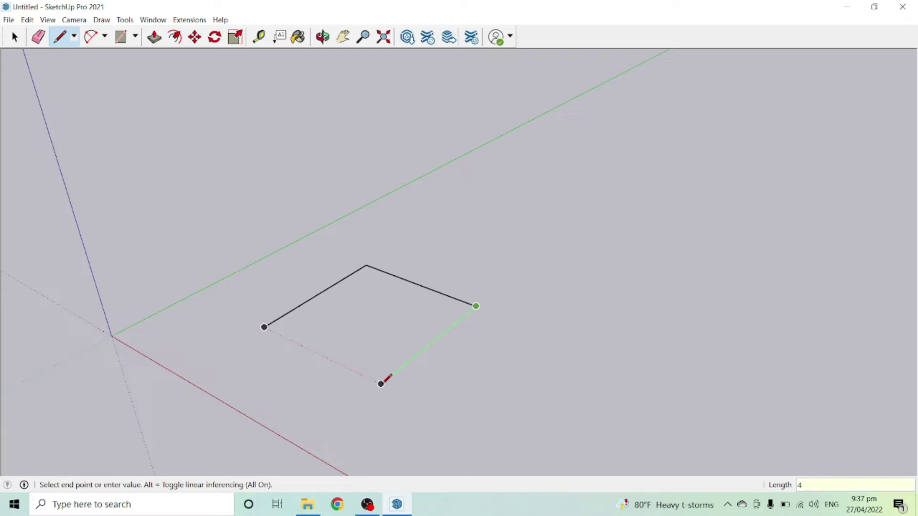
pyautogui.click(381, 384)
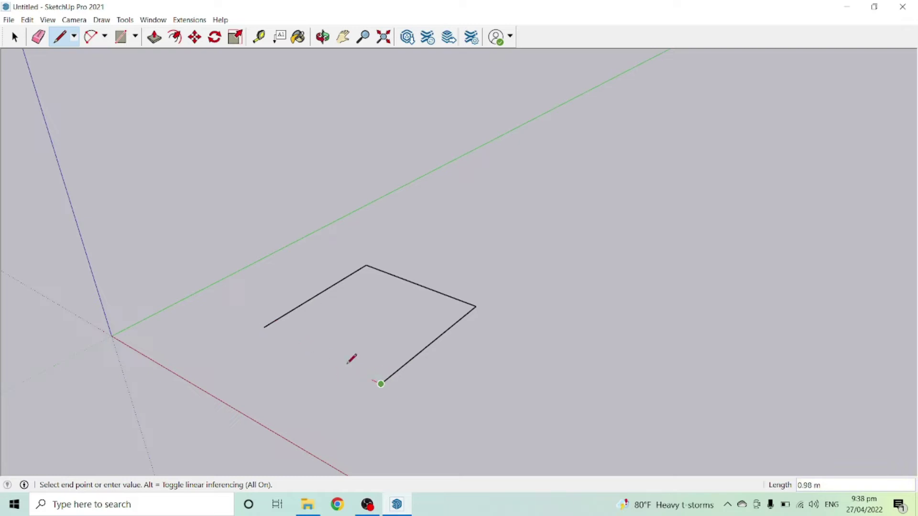
pyautogui.click(265, 327)
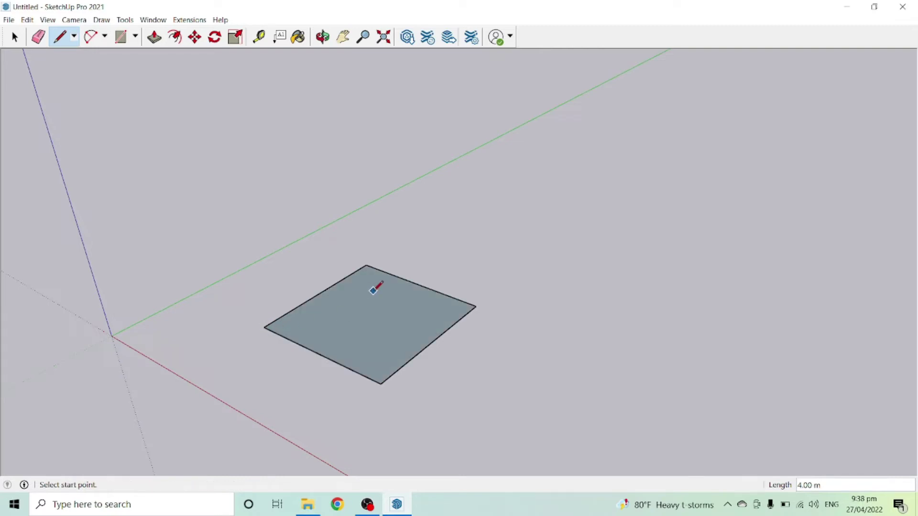
pyautogui.scroll(1, 385, 294)
pyautogui.press('space')
pyautogui.scroll(1, 419, 303)
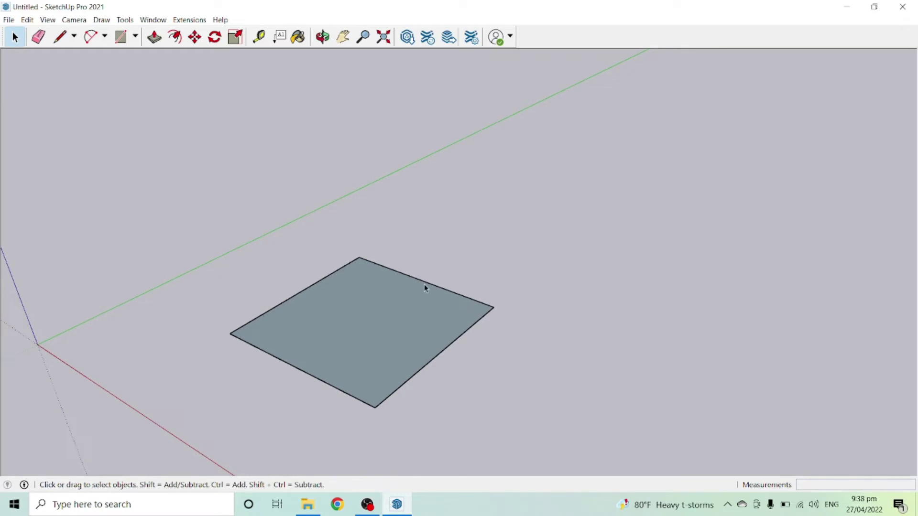
pyautogui.scroll(-1, 390, 329)
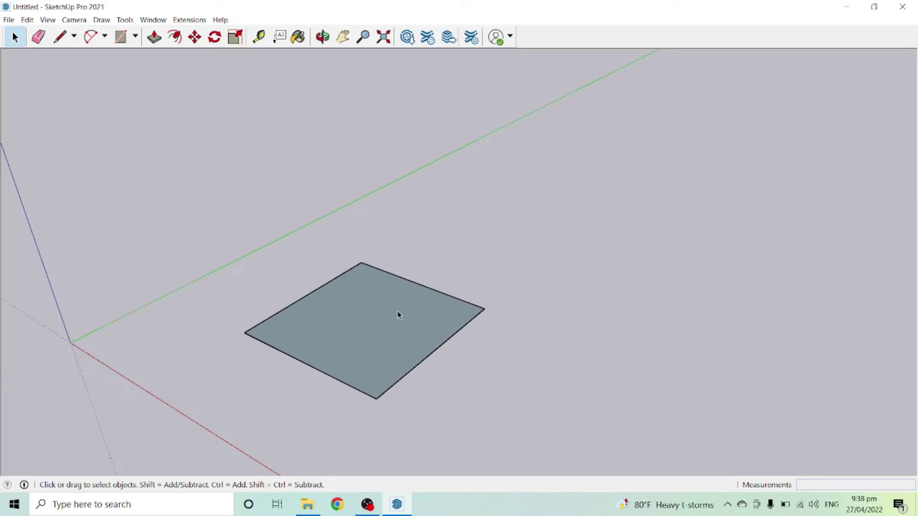
pyautogui.scroll(-2, 394, 330)
pyautogui.scroll(1, 395, 339)
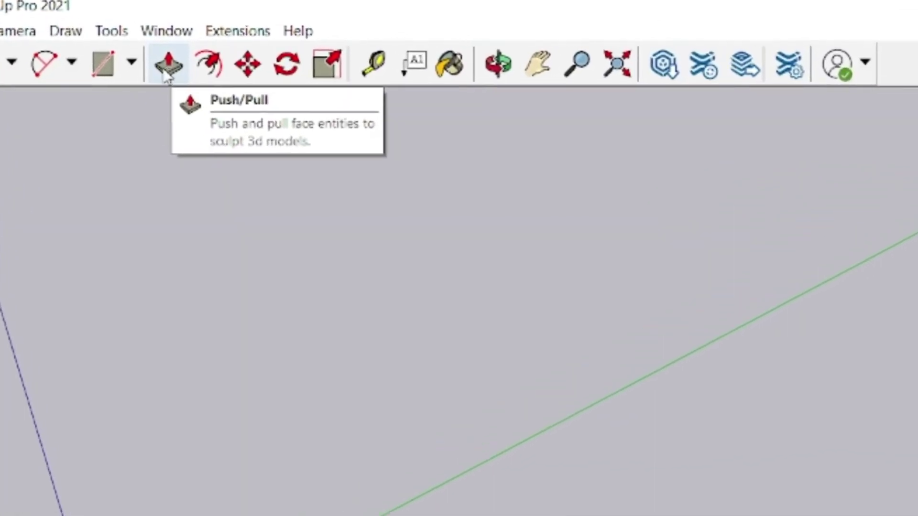
# Extrude the square face upward by 4 m with Push/Pull to form a cube, and leave the tool
pyautogui.click(173, 86)
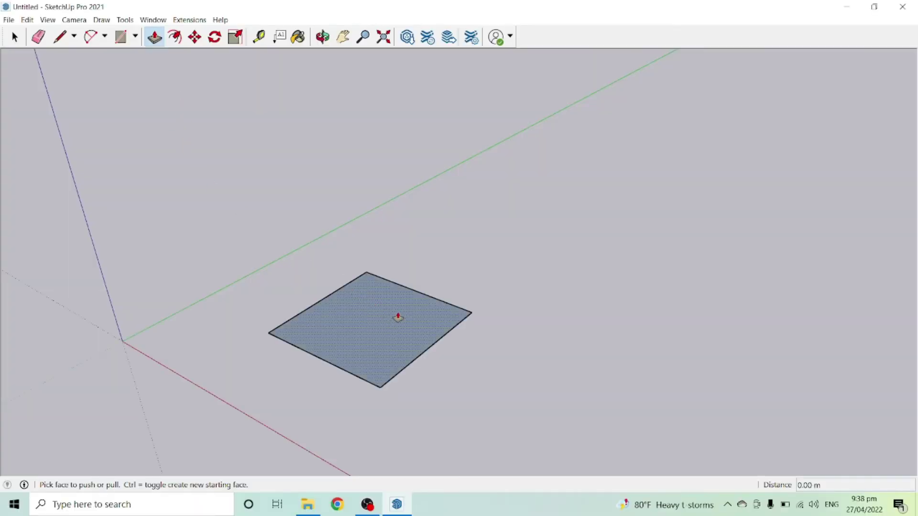
pyautogui.click(382, 337)
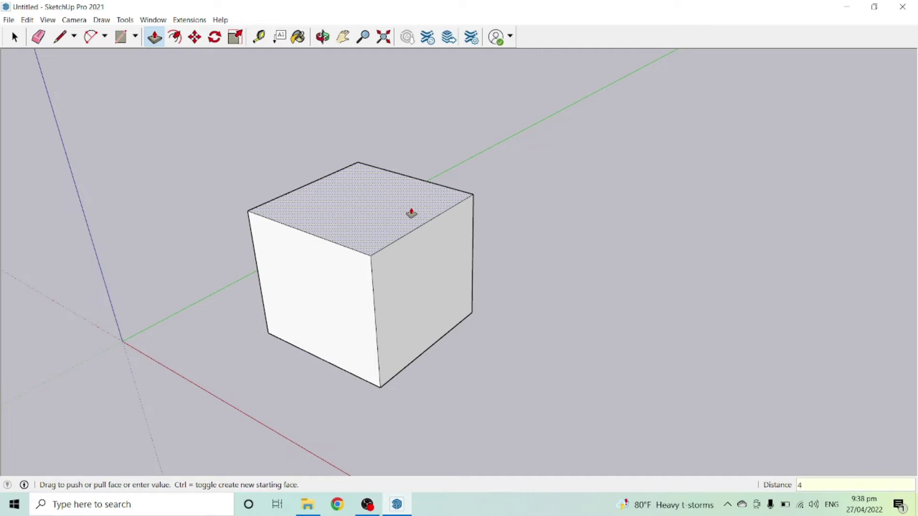
pyautogui.press('Return')
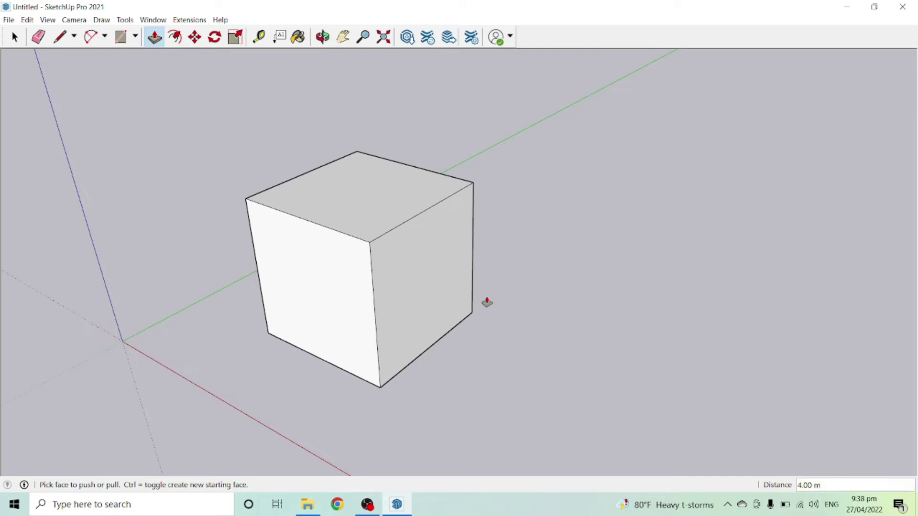
pyautogui.press('space')
pyautogui.scroll(1, 275, 295)
pyautogui.moveTo(275, 295); pyautogui.dragTo(335, 315, button='middle')
pyautogui.scroll(-2, 430, 279)
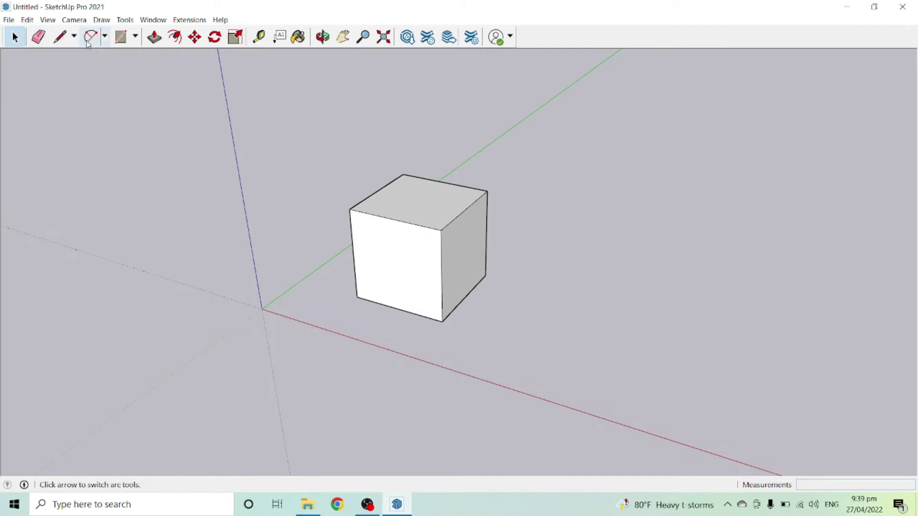
# Draw a line across the cube's front face, joining the midpoints of its two vertical edges
pyautogui.scroll(3, 403, 238)
pyautogui.scroll(2, 404, 238)
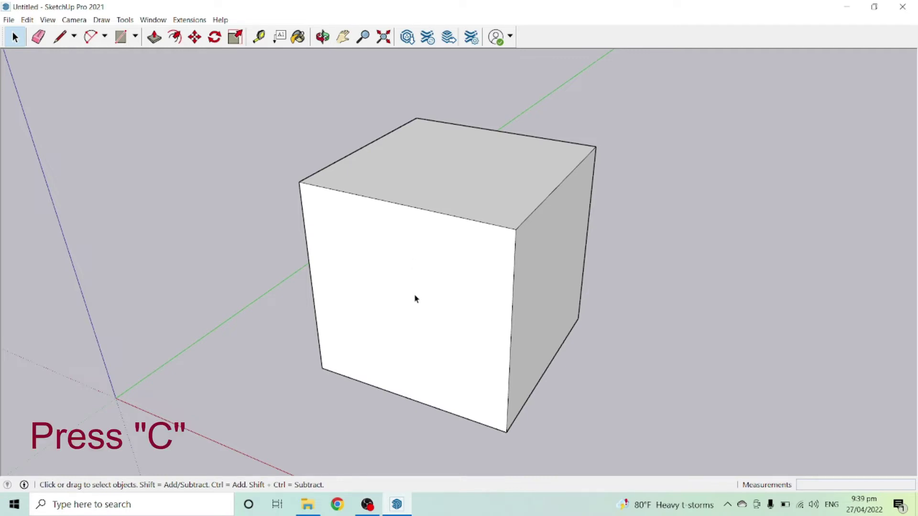
pyautogui.press('c')
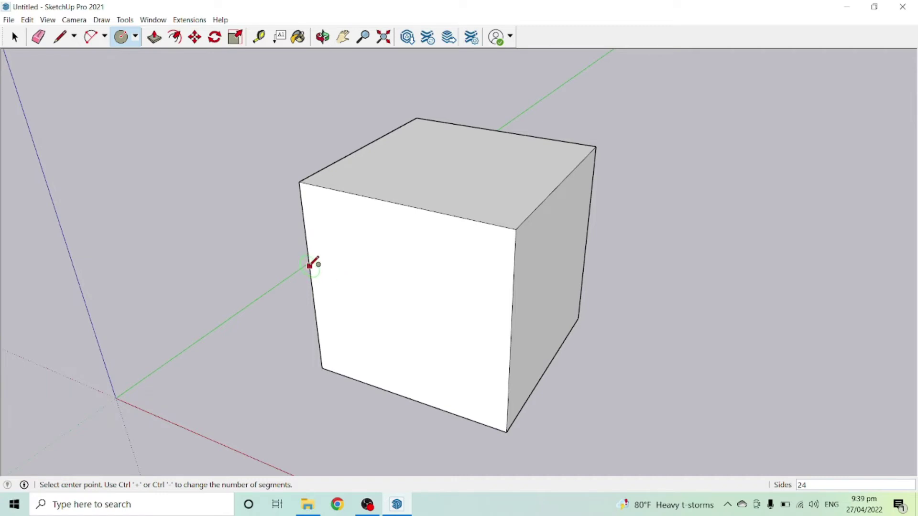
pyautogui.press('l')
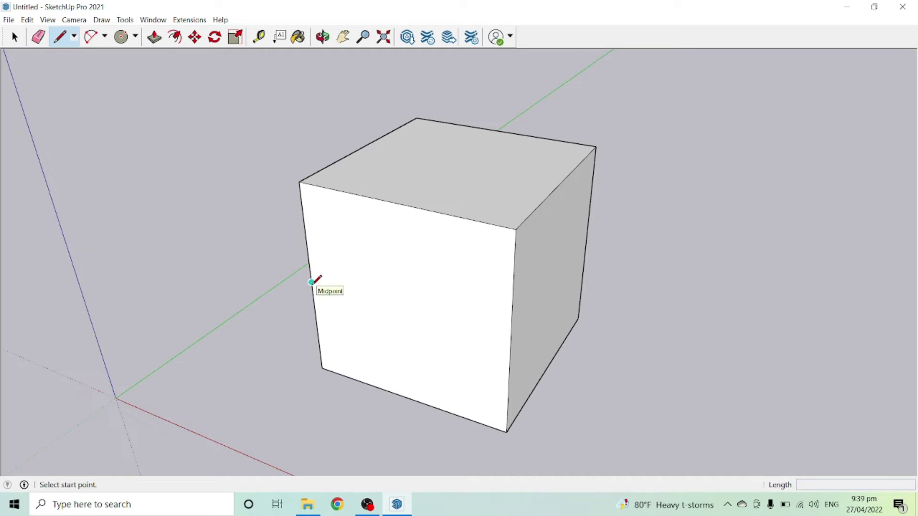
pyautogui.scroll(4, 311, 281)
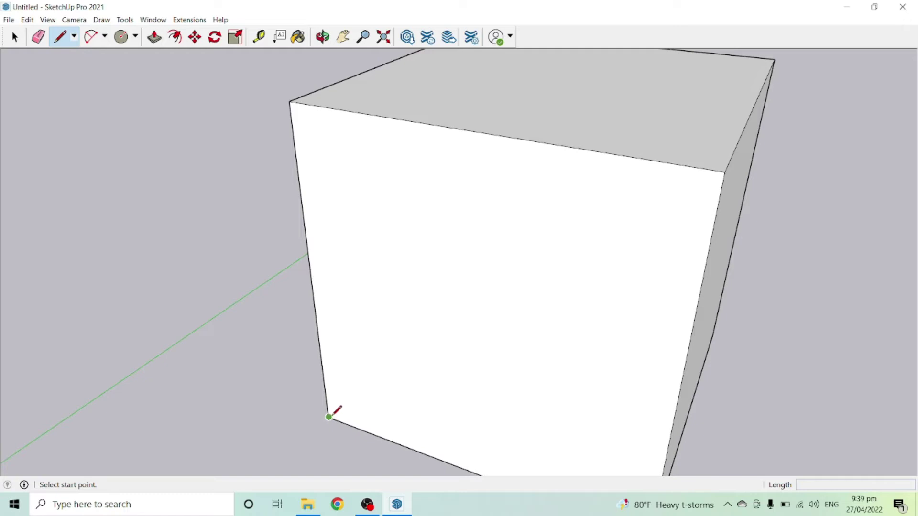
pyautogui.click(311, 280)
pyautogui.scroll(-2, 312, 280)
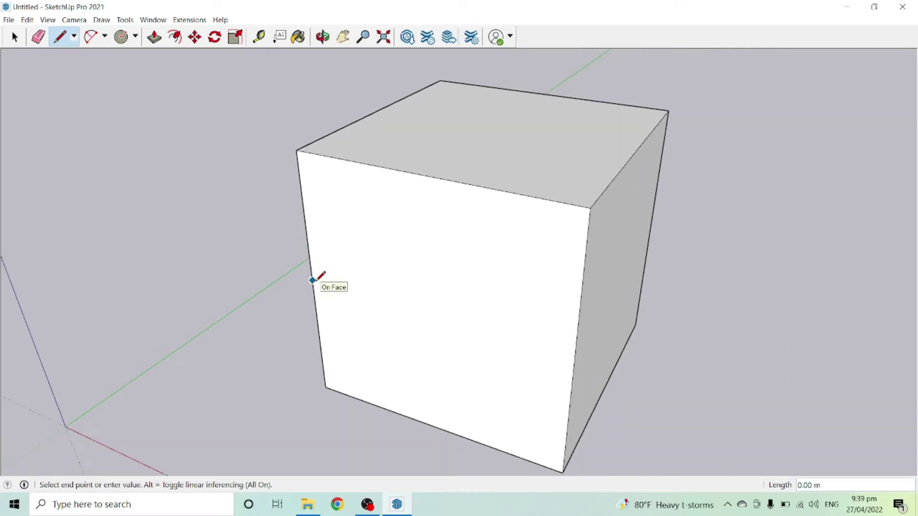
pyautogui.click(576, 355)
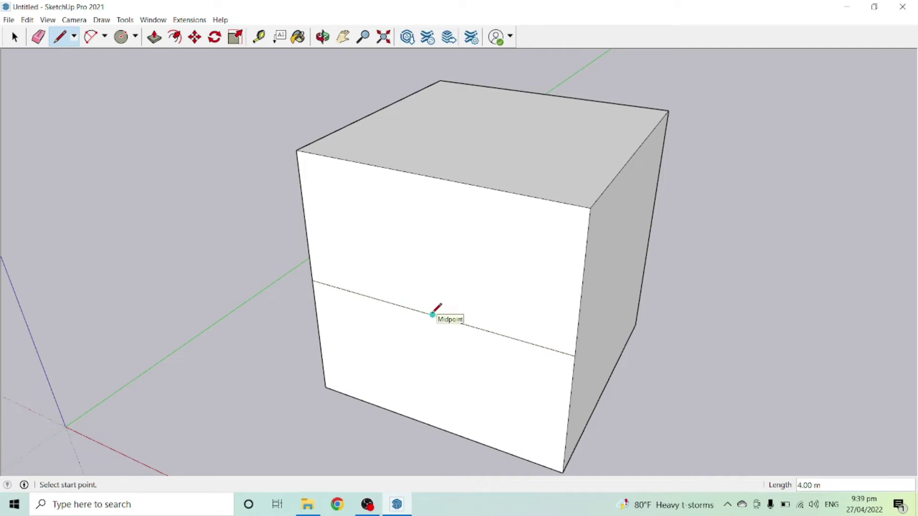
# Draw a circle with a 1 m radius on the front face, centred on the midpoint of the dividing line
pyautogui.scroll(-2, 433, 314)
pyautogui.press('c')
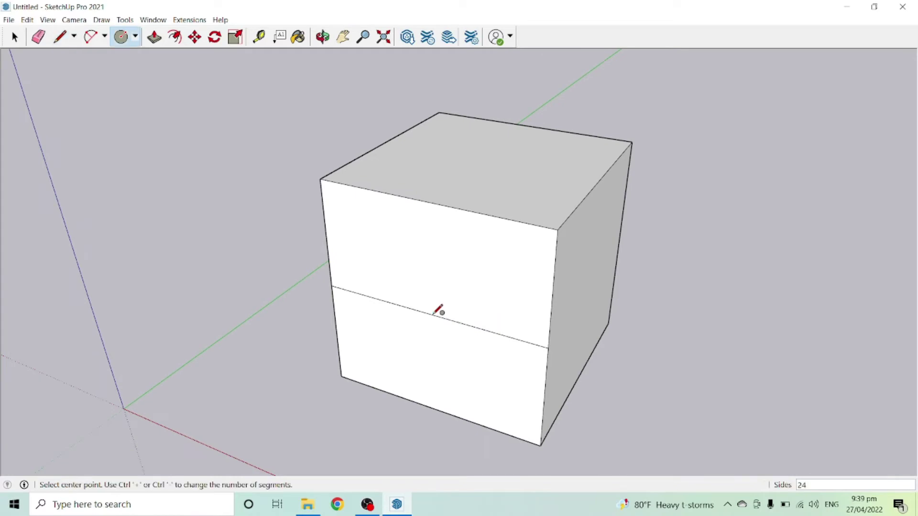
pyautogui.click(432, 314)
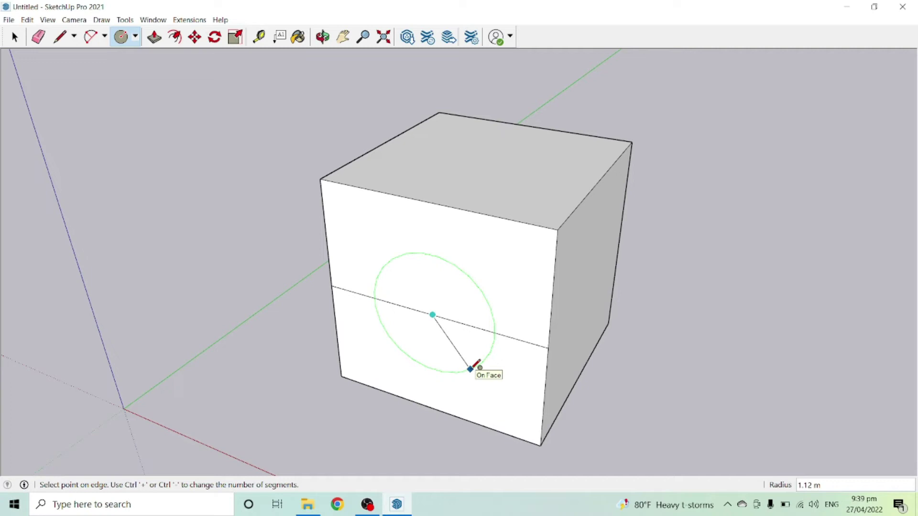
pyautogui.write('1')
pyautogui.press('Return')
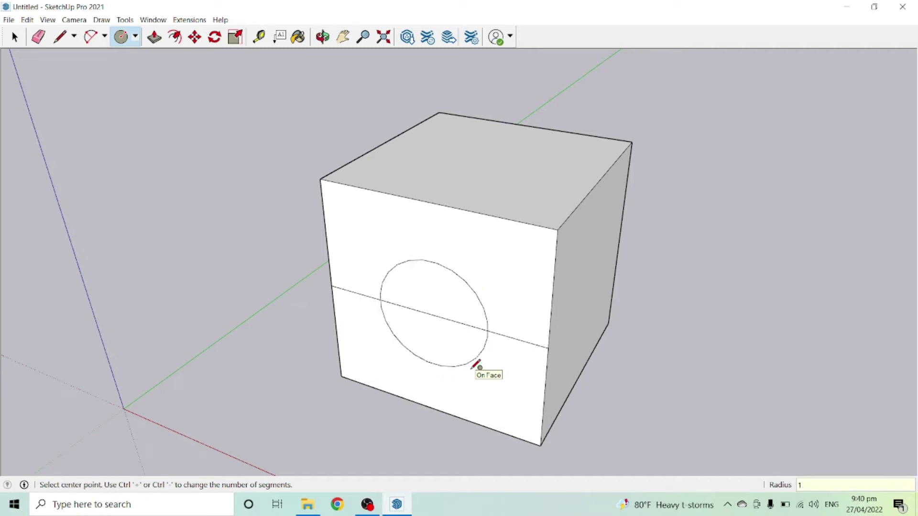
pyautogui.press('o')
pyautogui.moveTo(476, 369); pyautogui.dragTo(436, 268)
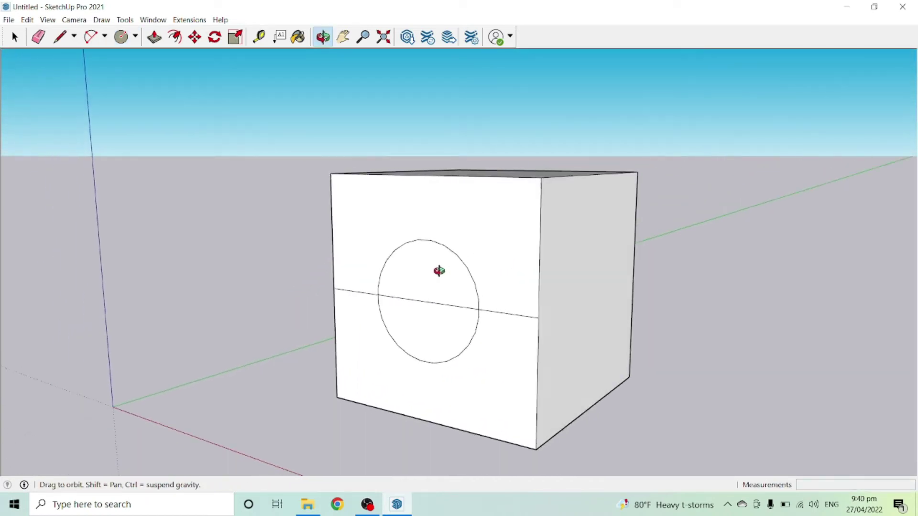
pyautogui.press('c')
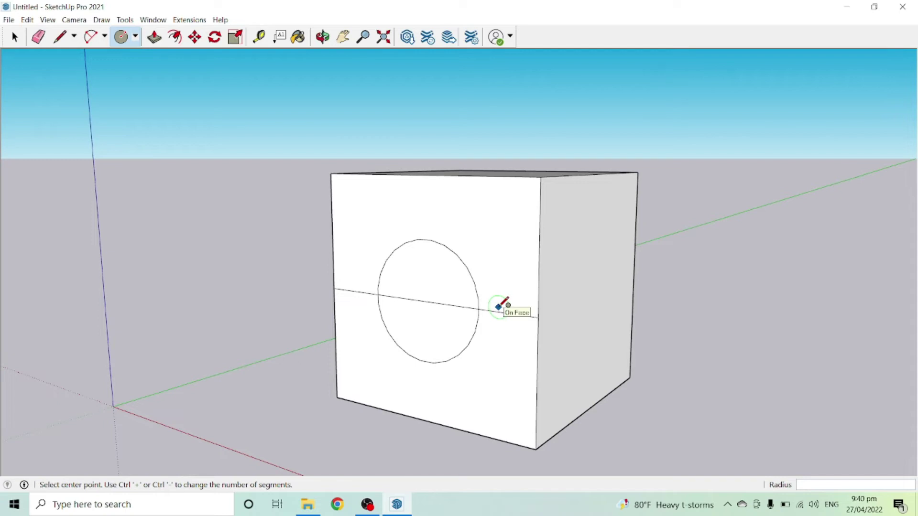
pyautogui.moveTo(435, 283); pyautogui.dragTo(455, 313, button='middle')
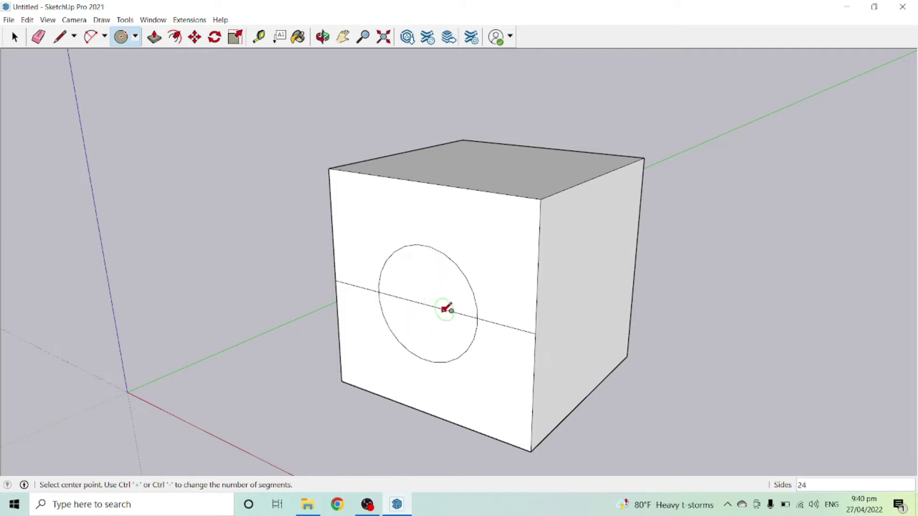
pyautogui.moveTo(405, 303); pyautogui.dragTo(519, 321, button='middle')
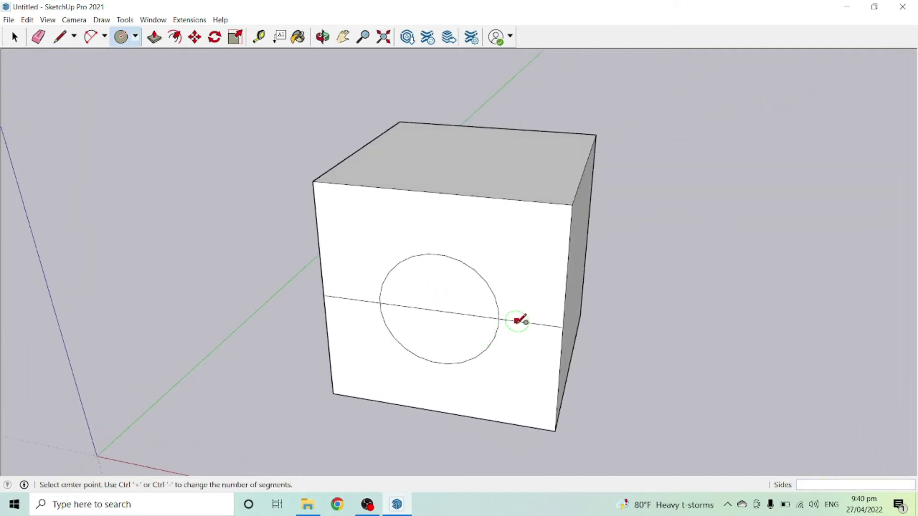
# Erase the three segments of the dividing line on the front face, keeping only the circle
pyautogui.press('space')
pyautogui.click(449, 315)
pyautogui.click(533, 326)
pyautogui.click(368, 304)
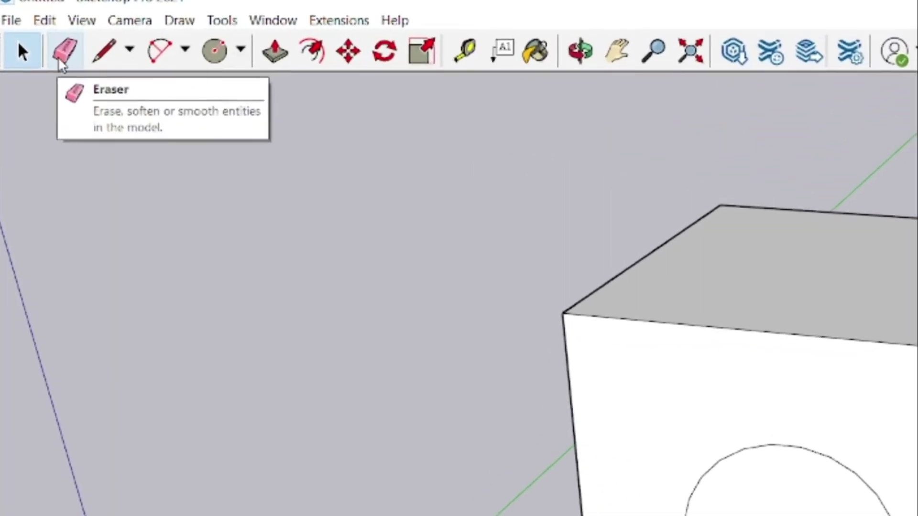
pyautogui.click(62, 57)
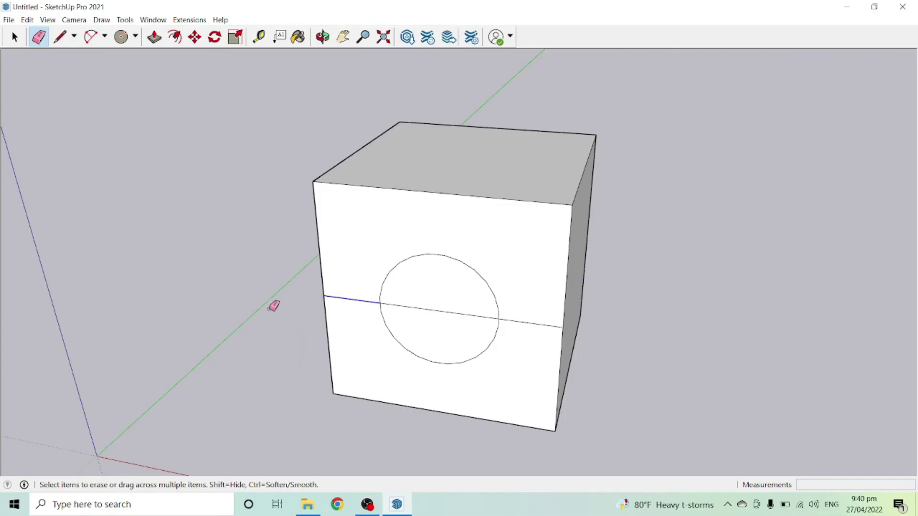
pyautogui.press('e')
pyautogui.moveTo(492, 316); pyautogui.dragTo(492, 316)
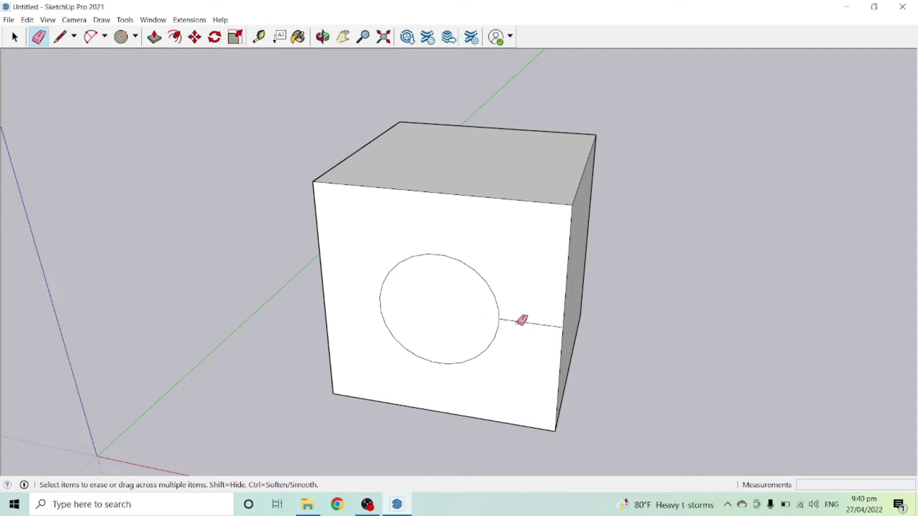
pyautogui.moveTo(573, 381)
pyautogui.mouseDown(button='middle')
pyautogui.moveTo(412, 346)
pyautogui.moveTo(471, 346)
pyautogui.moveTo(457, 334)
pyautogui.mouseUp(button='middle')
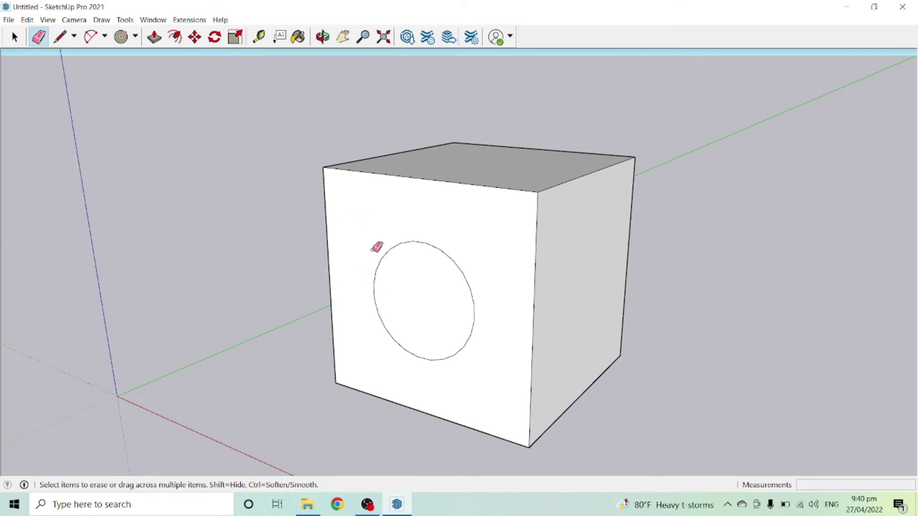
pyautogui.moveTo(457, 266)
pyautogui.mouseDown(button='middle')
pyautogui.moveTo(436, 280)
pyautogui.moveTo(442, 294)
pyautogui.mouseUp(button='middle')
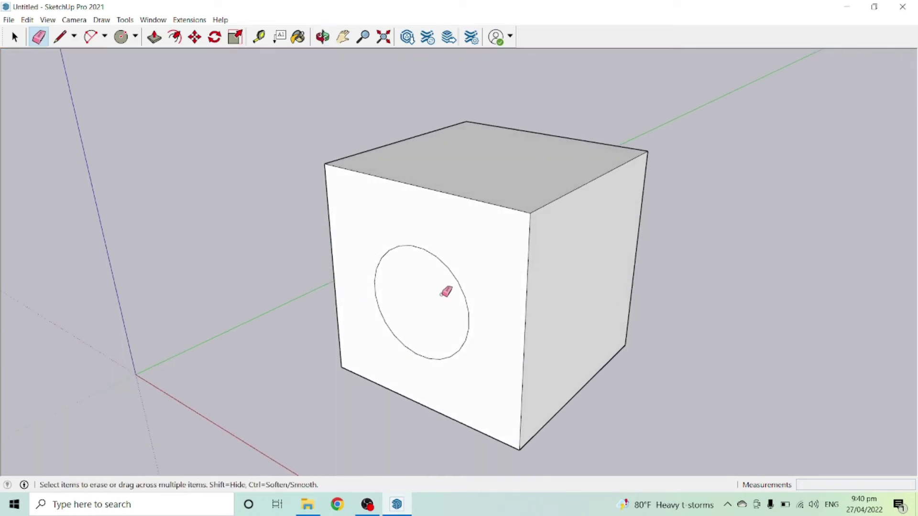
# Push the circular face 4 m inward to cut a hole through the cube, and leave Push/Pull
pyautogui.click(154, 37)
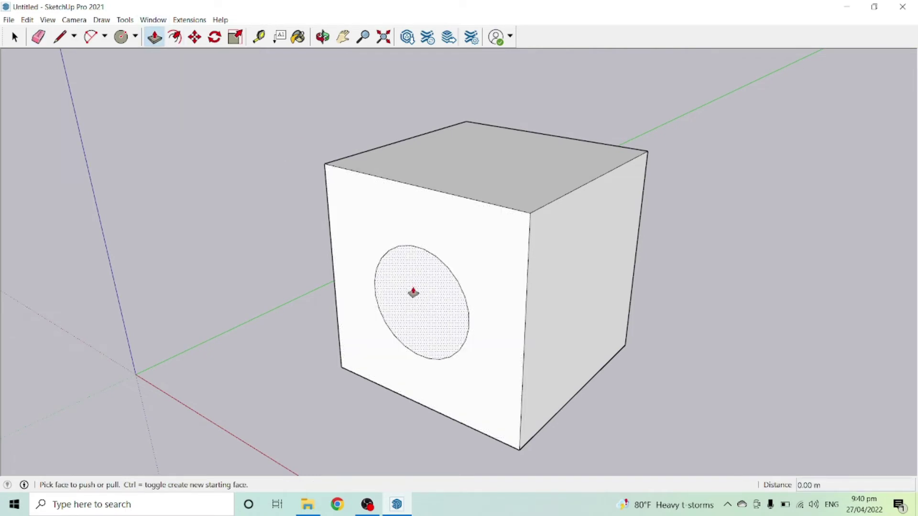
pyautogui.click(414, 293)
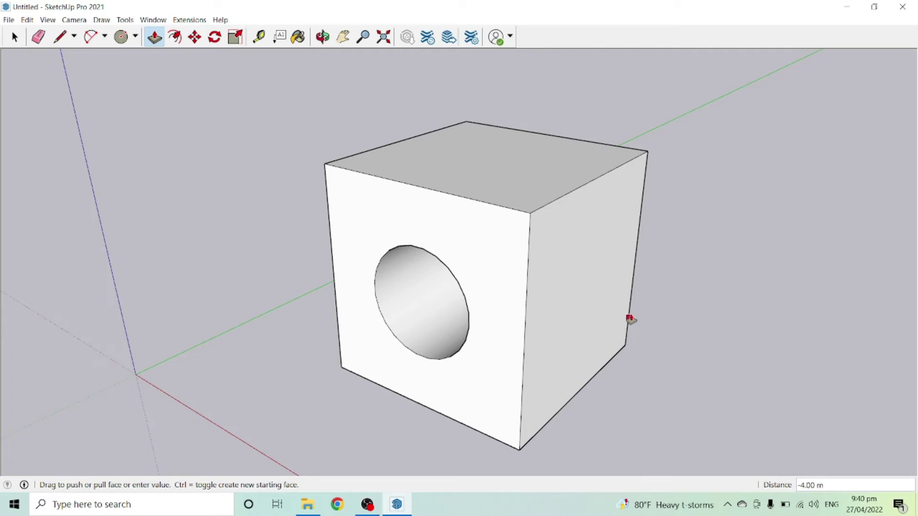
pyautogui.click(648, 153)
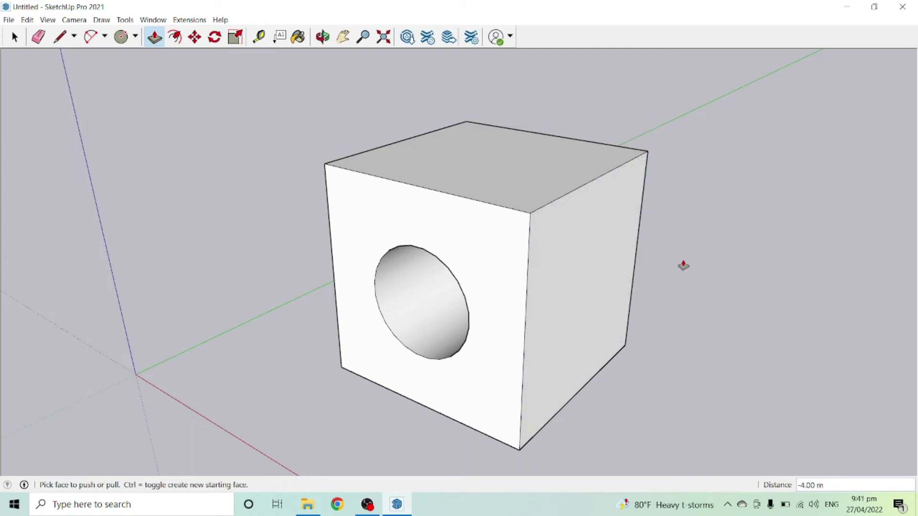
pyautogui.press('o')
pyautogui.moveTo(631, 278); pyautogui.dragTo(468, 239)
pyautogui.press('p')
pyautogui.moveTo(468, 240); pyautogui.dragTo(530, 300, button='middle')
pyautogui.scroll(-3, 530, 300)
pyautogui.moveTo(590, 230); pyautogui.dragTo(564, 256, button='middle')
pyautogui.press('space')
pyautogui.scroll(2, 487, 253)
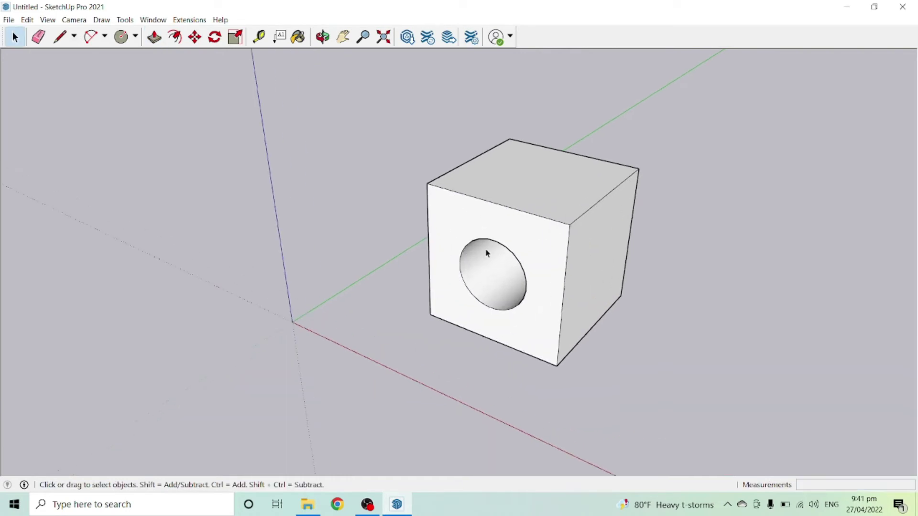
# Examine the ungrouped cube and its hole from several sides, picking individual parts of it
pyautogui.scroll(-2, 441, 207)
pyautogui.moveTo(440, 207); pyautogui.dragTo(367, 129, button='middle')
pyautogui.moveTo(449, 146); pyautogui.dragTo(450, 279, button='middle')
pyautogui.click(420, 228)
pyautogui.click(334, 300)
pyautogui.moveTo(334, 300); pyautogui.dragTo(468, 239, button='middle')
pyautogui.click(449, 246)
pyautogui.click(543, 269)
pyautogui.moveTo(543, 269); pyautogui.dragTo(358, 147, button='middle')
# Select the entire cube including its hole, make it a group, and clear the selection
pyautogui.moveTo(359, 166); pyautogui.dragTo(697, 449)
pyautogui.scroll(4, 697, 449)
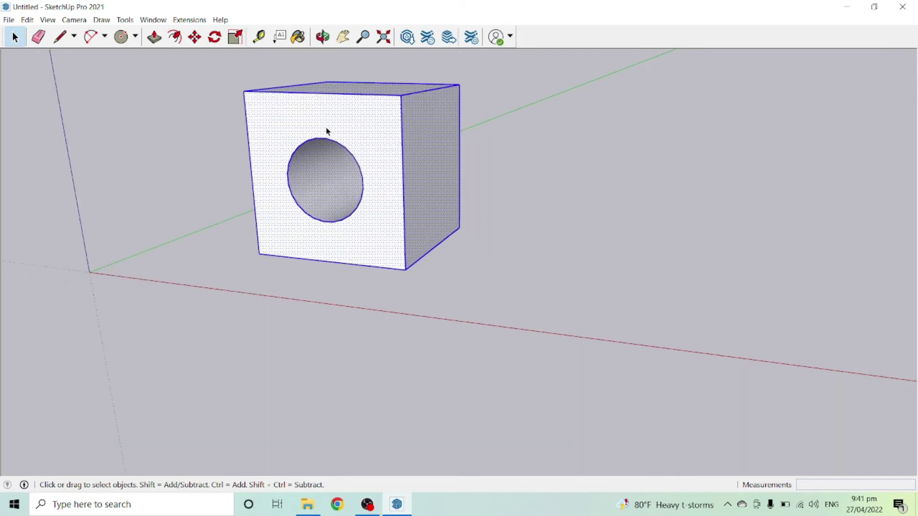
pyautogui.scroll(2, 327, 131)
pyautogui.rightClick(342, 126)
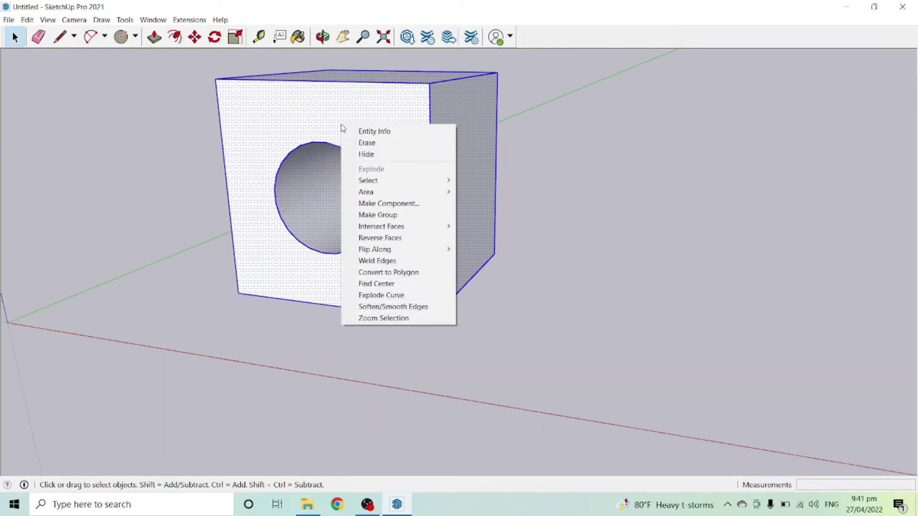
pyautogui.click(391, 216)
pyautogui.moveTo(391, 216); pyautogui.dragTo(552, 236, button='middle')
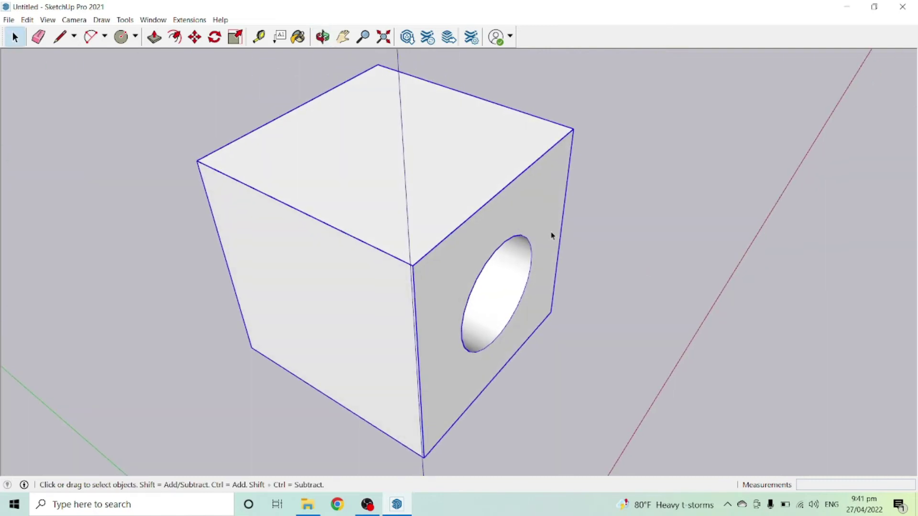
pyautogui.moveTo(406, 212); pyautogui.dragTo(458, 246, button='middle')
pyautogui.hotkey('ctrl', 't')
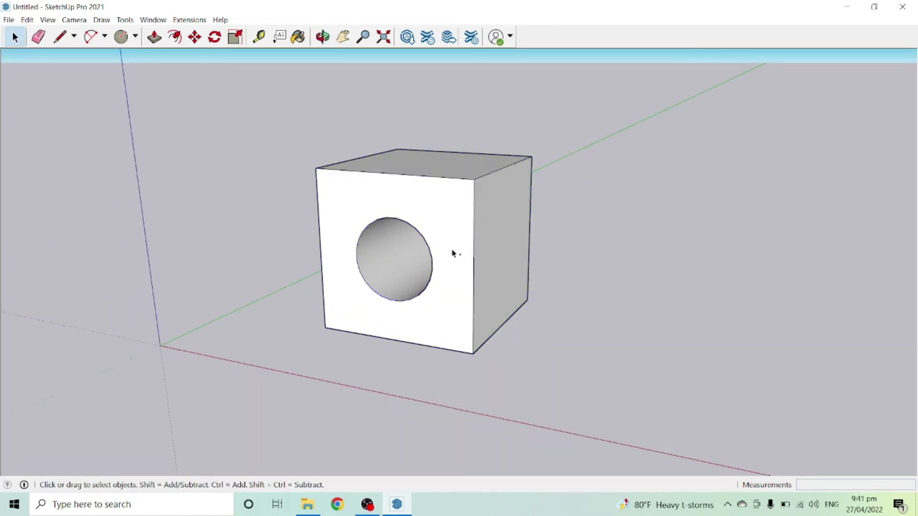
# Select all connected geometry of the cube at once and make it a group
pyautogui.moveTo(275, 187); pyautogui.dragTo(344, 206, button='middle')
pyautogui.click(344, 205)
pyautogui.moveTo(433, 231)
pyautogui.mouseDown(button='middle')
pyautogui.moveTo(438, 278)
pyautogui.moveTo(352, 242)
pyautogui.moveTo(293, 272)
pyautogui.moveTo(430, 246)
pyautogui.mouseUp(button='middle')
pyautogui.tripleClick(496, 288)
pyautogui.rightClick(427, 222)
pyautogui.click(476, 312)
# Move the cube group by its lower front corner onto the origin of the axes
pyautogui.moveTo(476, 314); pyautogui.dragTo(421, 186, button='middle')
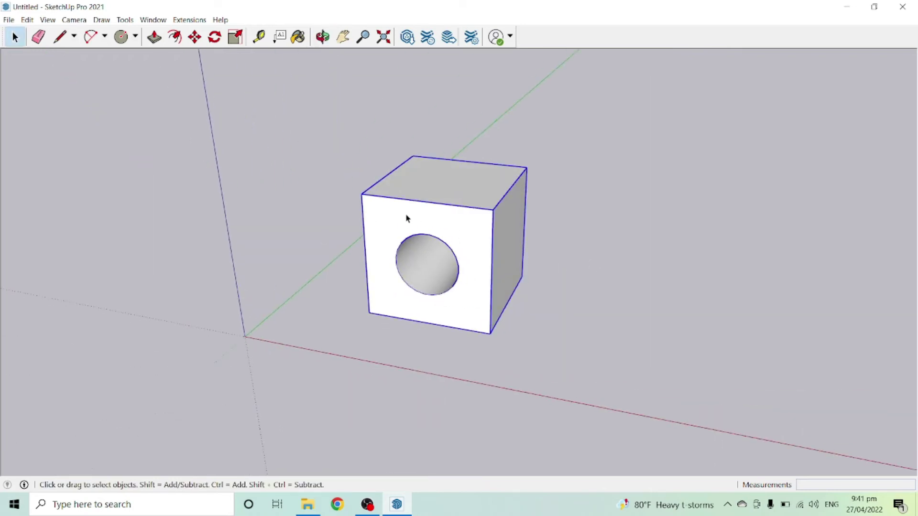
pyautogui.moveTo(423, 233); pyautogui.dragTo(541, 260, button='middle')
pyautogui.moveTo(370, 287); pyautogui.dragTo(469, 268, button='middle')
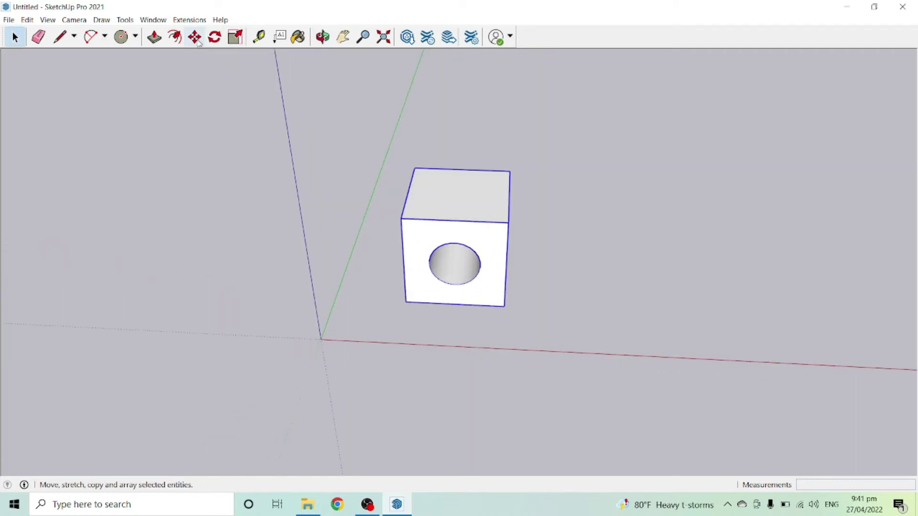
pyautogui.click(195, 38)
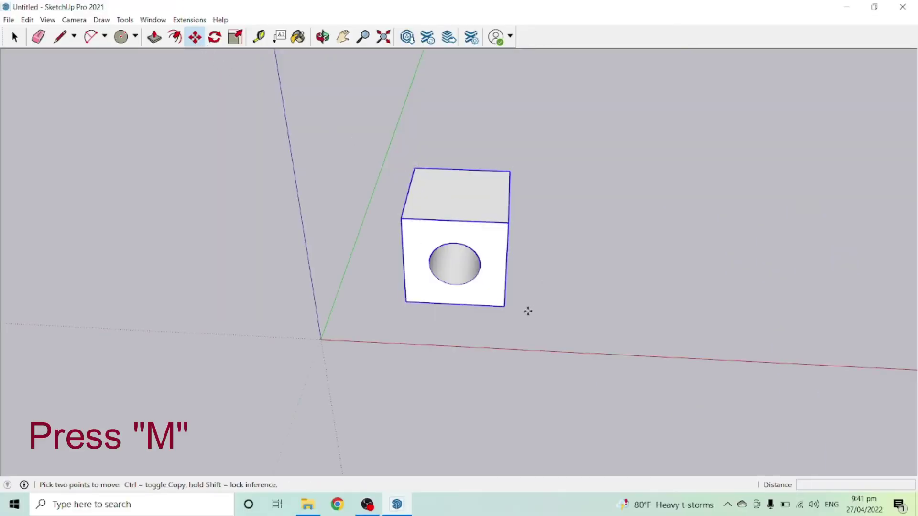
pyautogui.middleClick(463, 279)
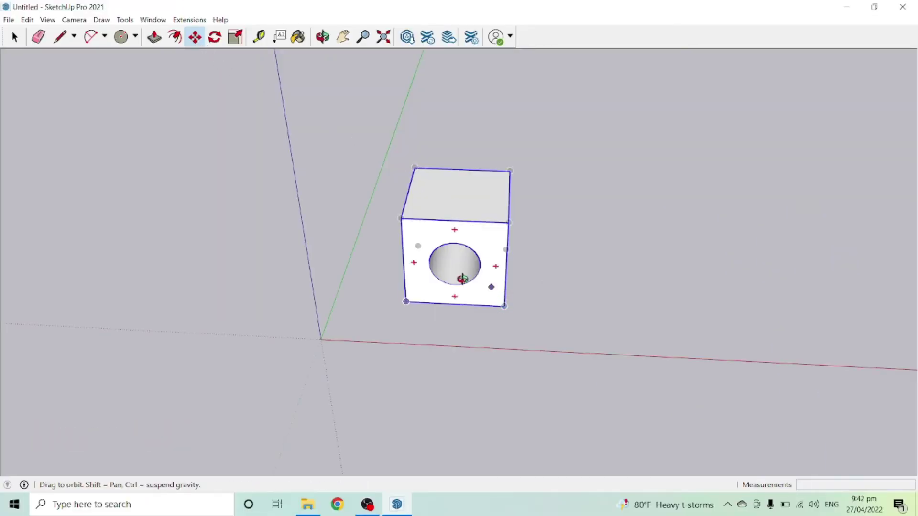
pyautogui.moveTo(462, 279); pyautogui.dragTo(400, 287, button='middle')
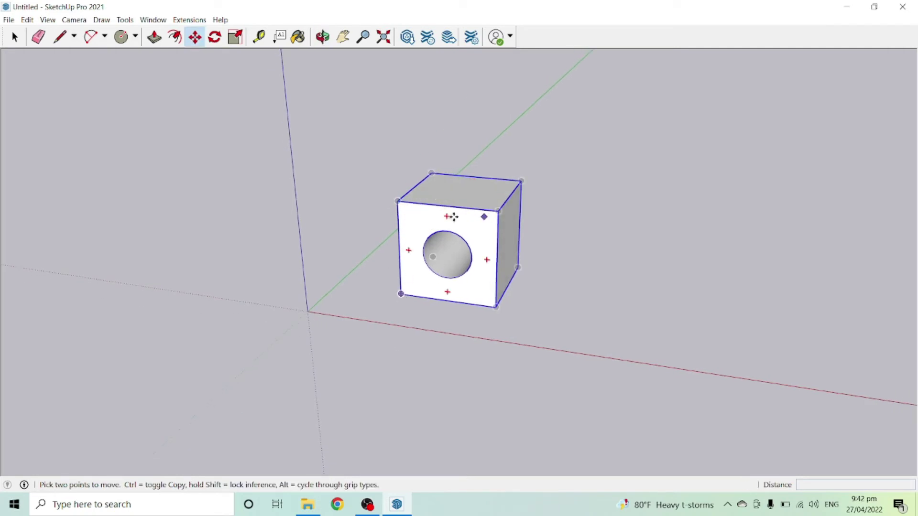
pyautogui.scroll(-2, 364, 202)
pyautogui.scroll(3, 480, 226)
pyautogui.scroll(-2, 281, 179)
pyautogui.moveTo(423, 256); pyautogui.dragTo(416, 285, button='middle')
pyautogui.scroll(3, 365, 268)
pyautogui.click(326, 262)
pyautogui.scroll(-2, 328, 263)
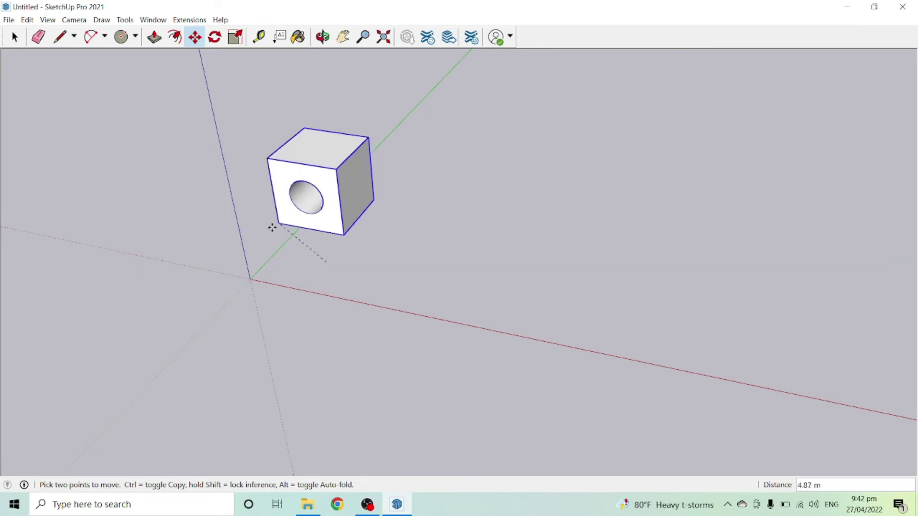
pyautogui.click(250, 278)
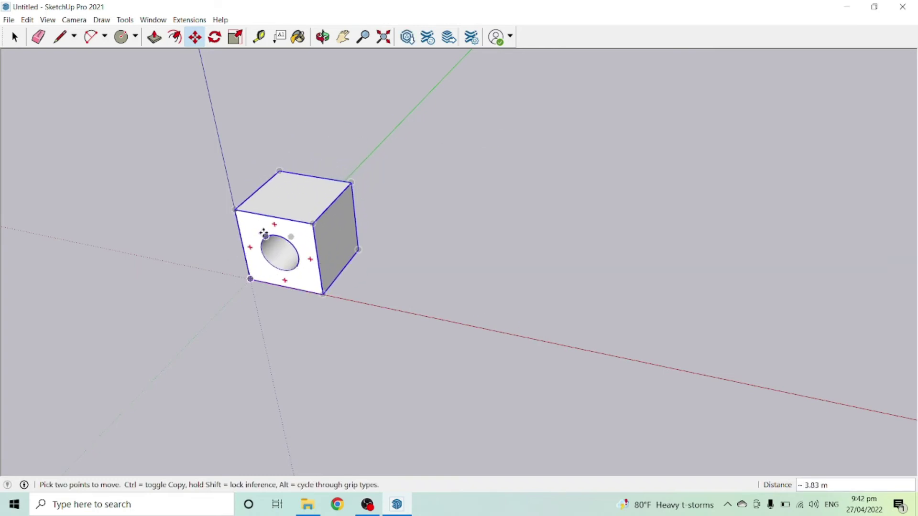
# Copy the cube by its corner at the origin, about 6.42 m along the red axis
pyautogui.scroll(2, 218, 261)
pyautogui.moveTo(217, 260); pyautogui.dragTo(390, 152, button='middle')
pyautogui.moveTo(428, 211); pyautogui.dragTo(344, 238, button='middle')
pyautogui.scroll(-3, 344, 238)
pyautogui.press('capslock')
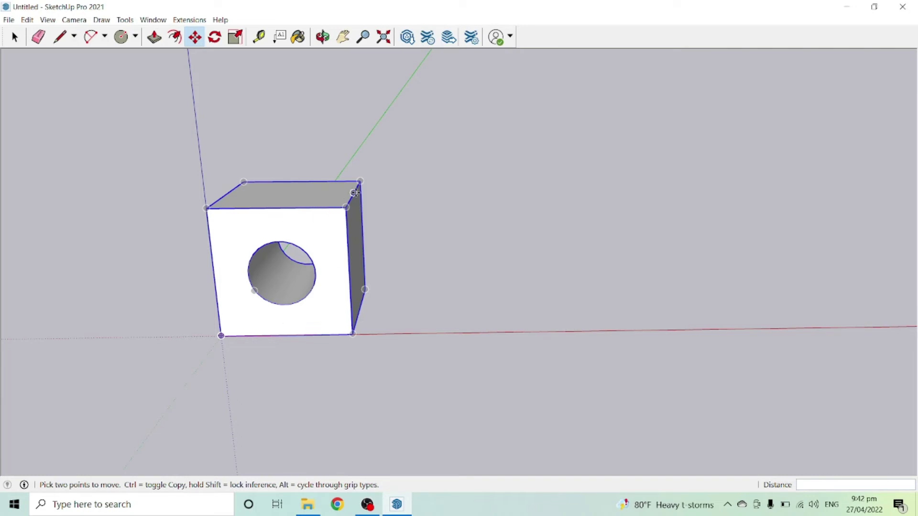
pyautogui.moveTo(349, 161); pyautogui.dragTo(240, 321, button='middle')
pyautogui.press('capslock')
pyautogui.click(195, 38)
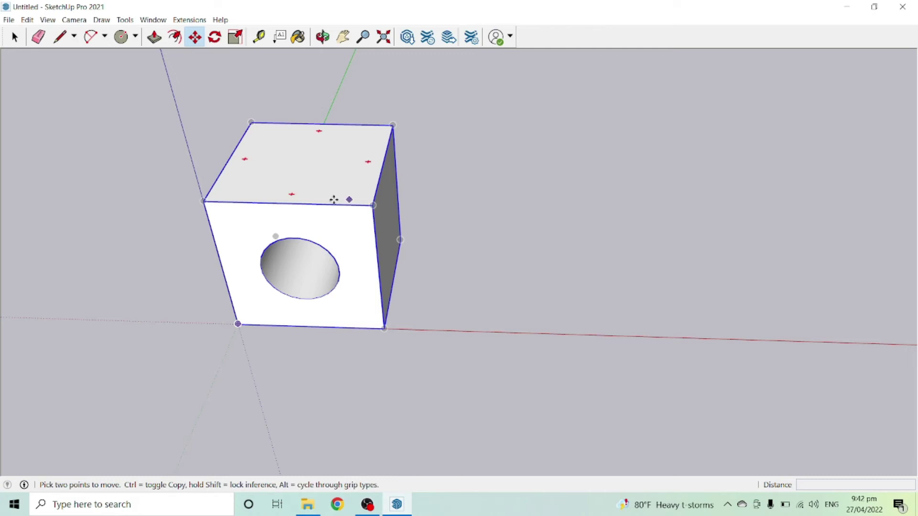
pyautogui.click(239, 324)
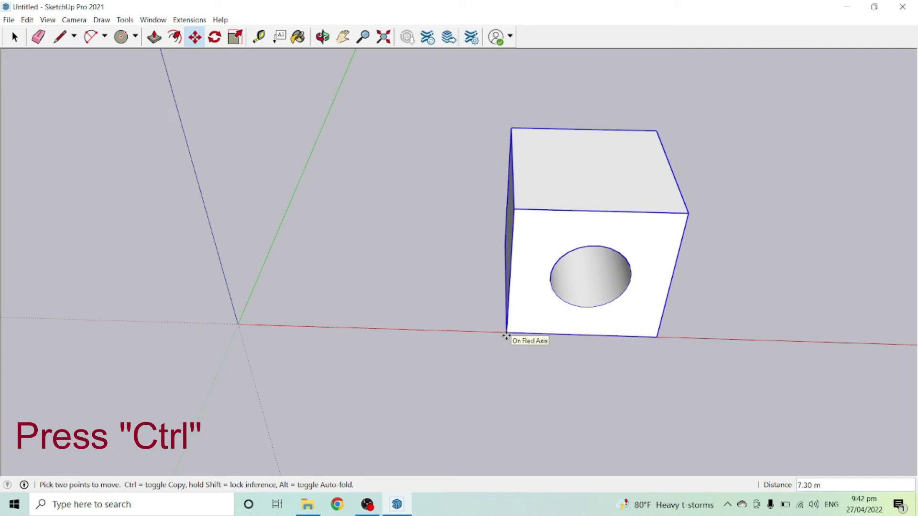
pyautogui.press('ctrl')
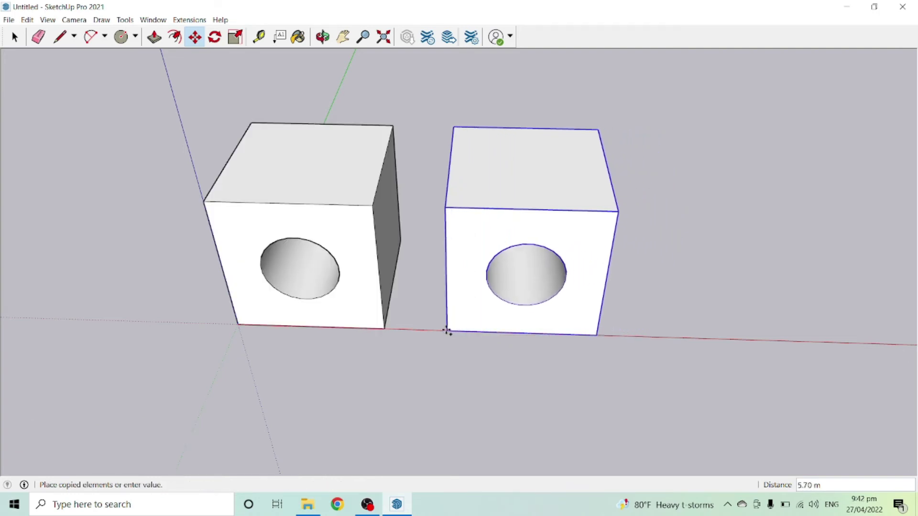
pyautogui.click(474, 330)
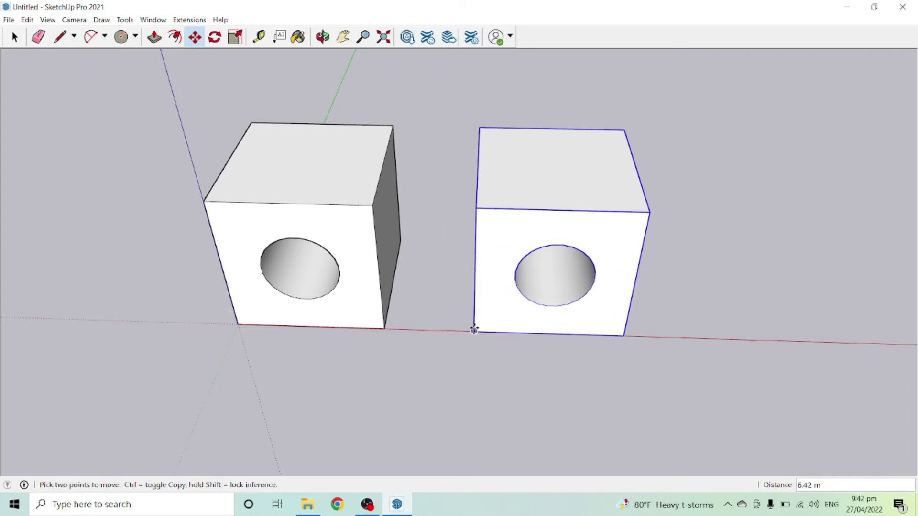
# Add two more cube copies along the red axis, about 6.42 m apart, and leave the Move tool
pyautogui.scroll(-3, 430, 334)
pyautogui.moveTo(507, 320); pyautogui.dragTo(473, 319, button='middle')
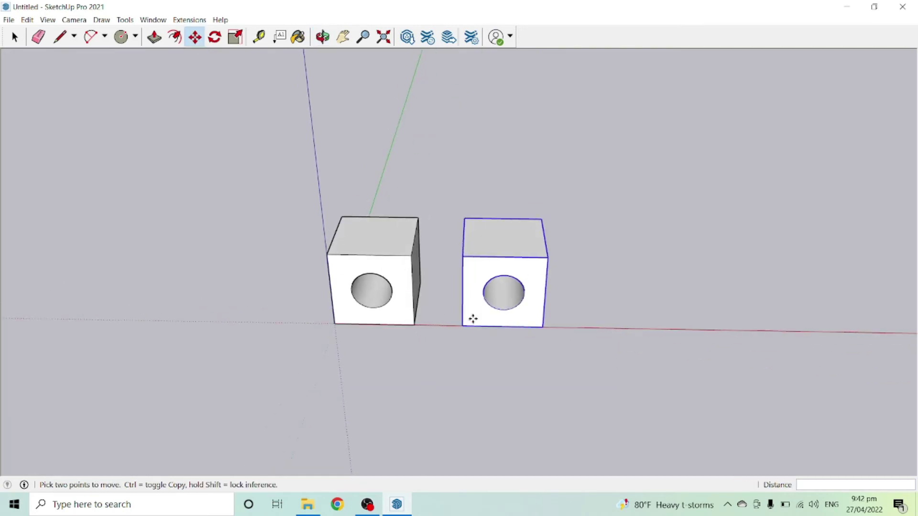
pyautogui.click(414, 325)
pyautogui.press('ctrl')
pyautogui.click(539, 322)
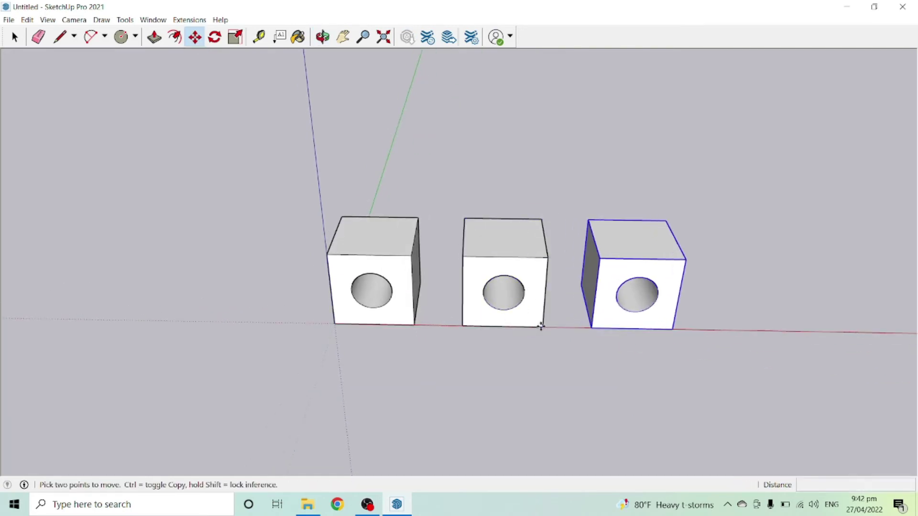
pyautogui.click(539, 321)
pyautogui.press('ctrl')
pyautogui.click(662, 330)
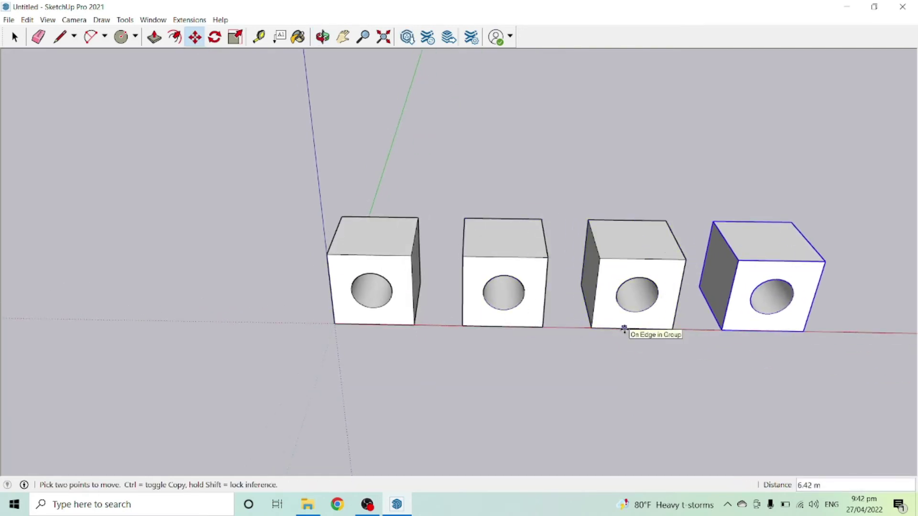
pyautogui.scroll(-2, 429, 322)
pyautogui.scroll(2, 704, 346)
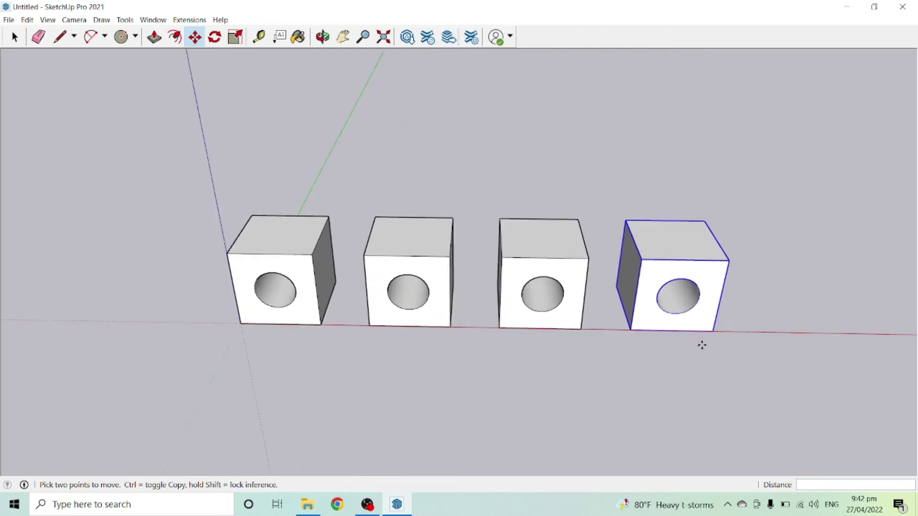
pyautogui.press('capslock')
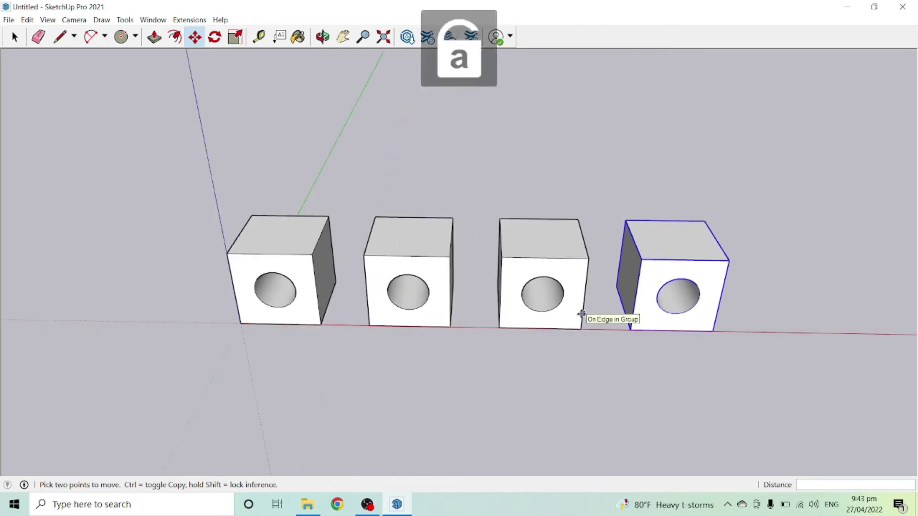
pyautogui.press('space')
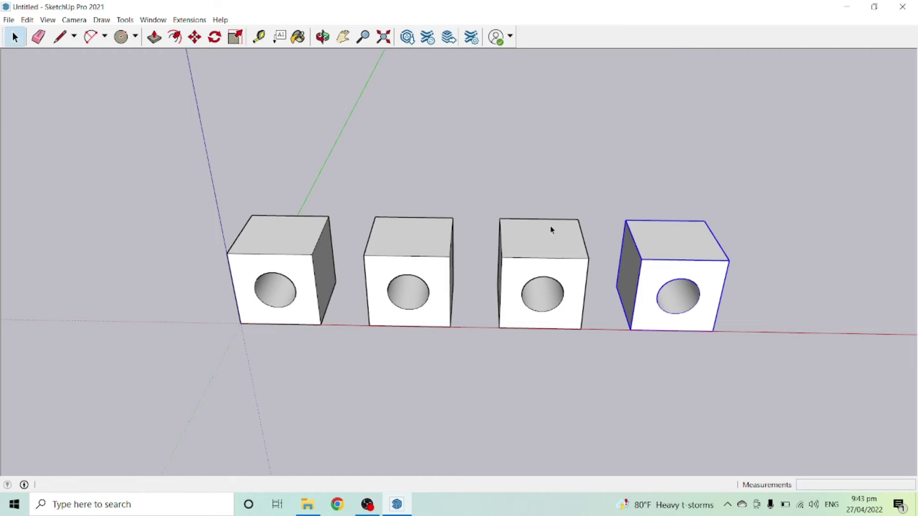
# Undo the three cube copies, redo two of them, and undo those again
pyautogui.hotkey('ctrl', 'z')
pyautogui.hotkey('ctrl', 'z')
pyautogui.hotkey('ctrl', 'z')
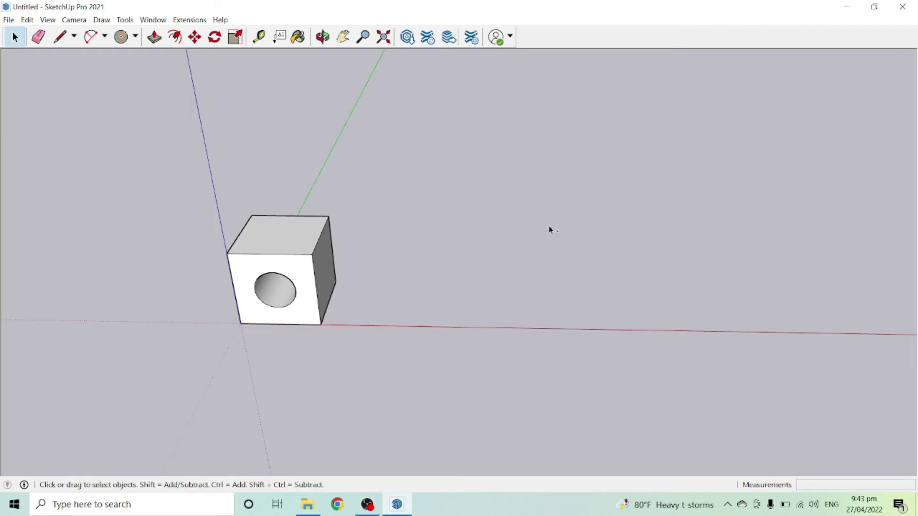
pyautogui.hotkey('ctrl', 'y')
pyautogui.hotkey('ctrl', 'y')
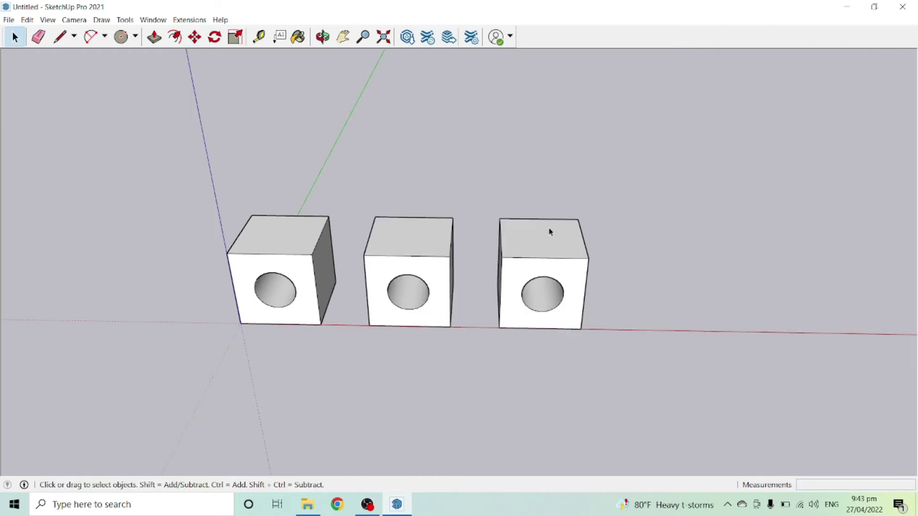
pyautogui.hotkey('ctrl', 'z')
pyautogui.hotkey('ctrl', 'z')
# Select the cube at the origin and place one copy a short gap beyond it along the red axis
pyautogui.moveTo(160, 221); pyautogui.dragTo(320, 291, button='middle')
pyautogui.scroll(-3, 252, 268)
pyautogui.scroll(4, 244, 287)
pyautogui.click(260, 278)
pyautogui.moveTo(229, 252); pyautogui.dragTo(238, 301, button='middle')
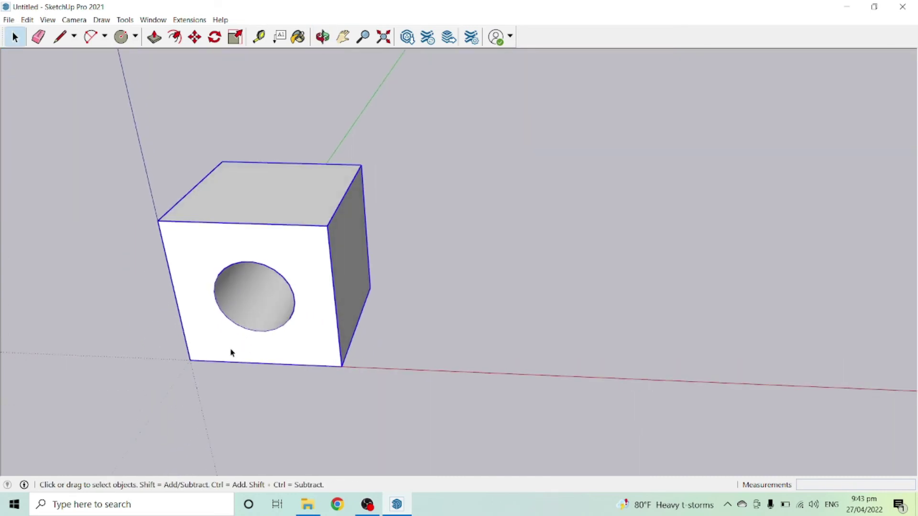
pyautogui.press('m')
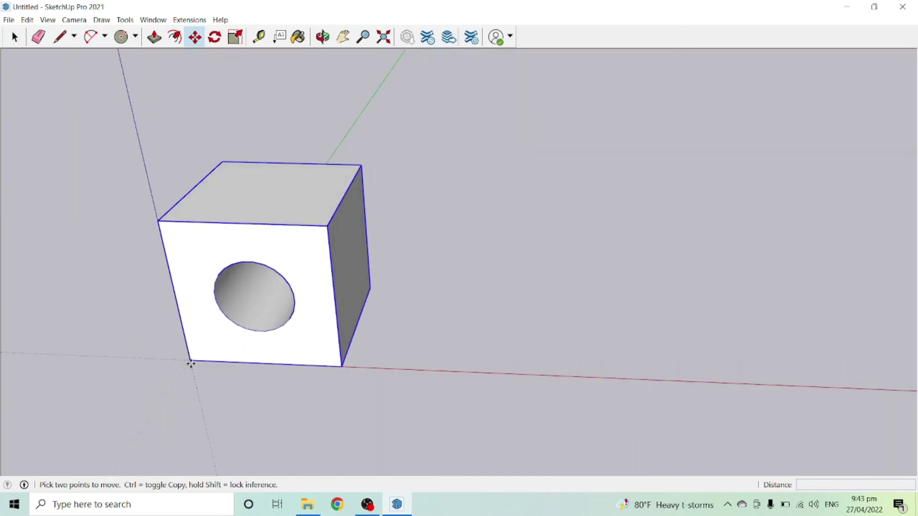
pyautogui.click(190, 360)
pyautogui.press('ctrl')
pyautogui.click(355, 367)
# Place two further cube copies along the red axis at about 4.77 m and 5.04 m spacing, and leave the Move tool
pyautogui.click(355, 368)
pyautogui.click(504, 374)
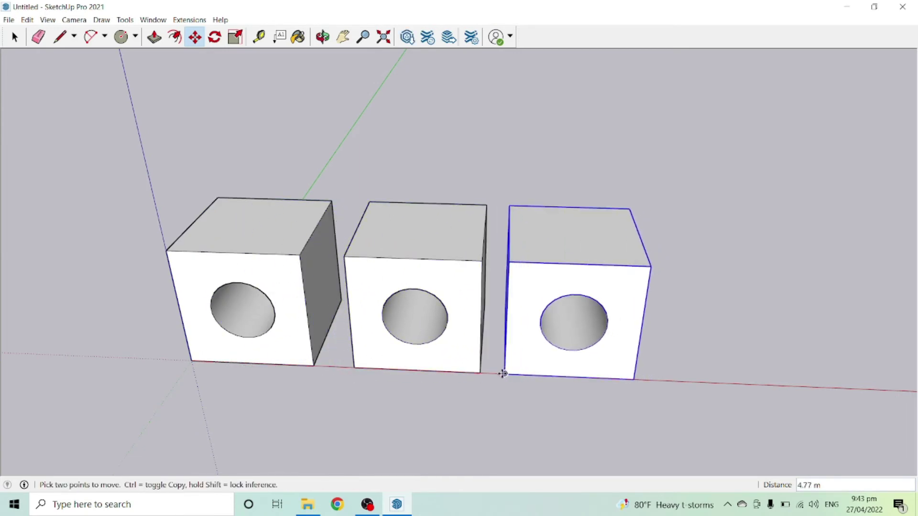
pyautogui.click(504, 374)
pyautogui.click(667, 381)
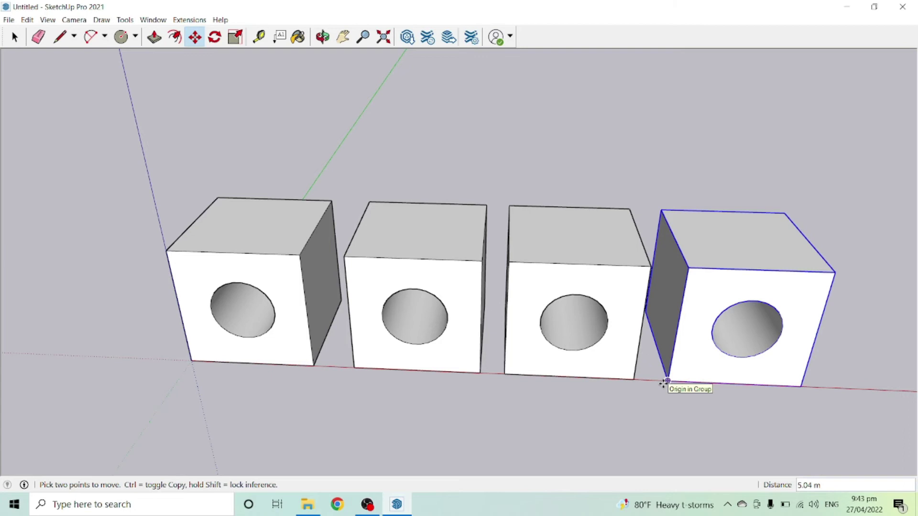
pyautogui.scroll(-2, 410, 328)
pyautogui.scroll(2, 574, 363)
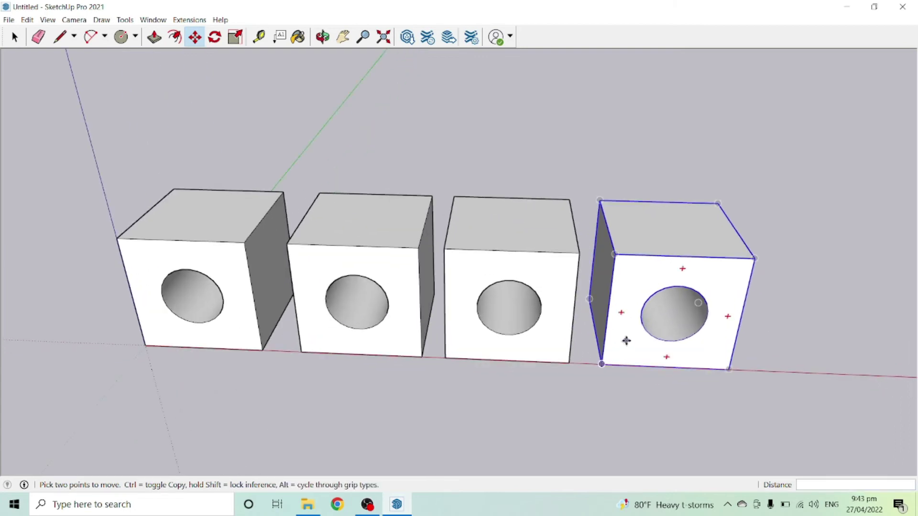
pyautogui.press('space')
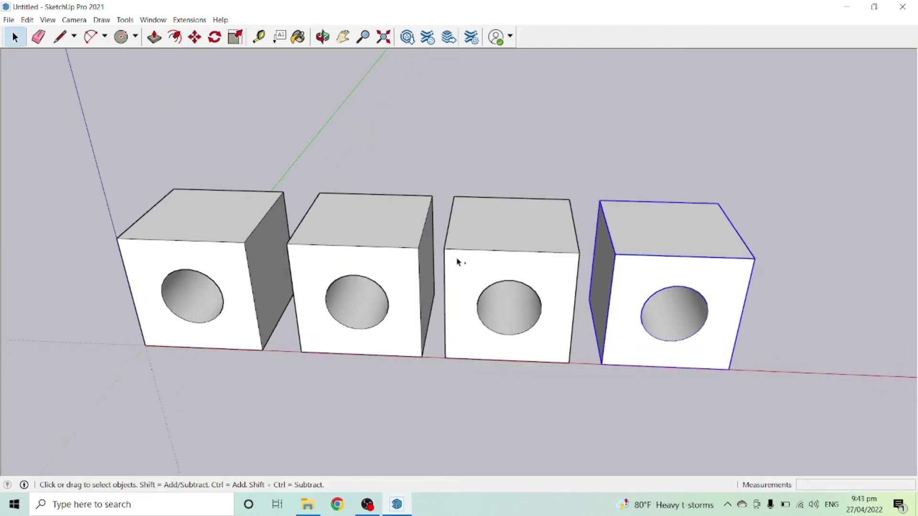
# Undo the three cube copies placed beside the original
pyautogui.hotkey('ctrl', 'z')
pyautogui.hotkey('ctrl', 'z')
pyautogui.hotkey('ctrl', 'z')
# Select the original cube and copy it from the origin about 5.54 m along the red axis
pyautogui.moveTo(183, 217)
pyautogui.mouseDown(button='middle')
pyautogui.moveTo(344, 231)
pyautogui.moveTo(39, 292)
pyautogui.mouseUp(button='middle')
pyautogui.scroll(1, 106, 285)
pyautogui.scroll(2, 265, 262)
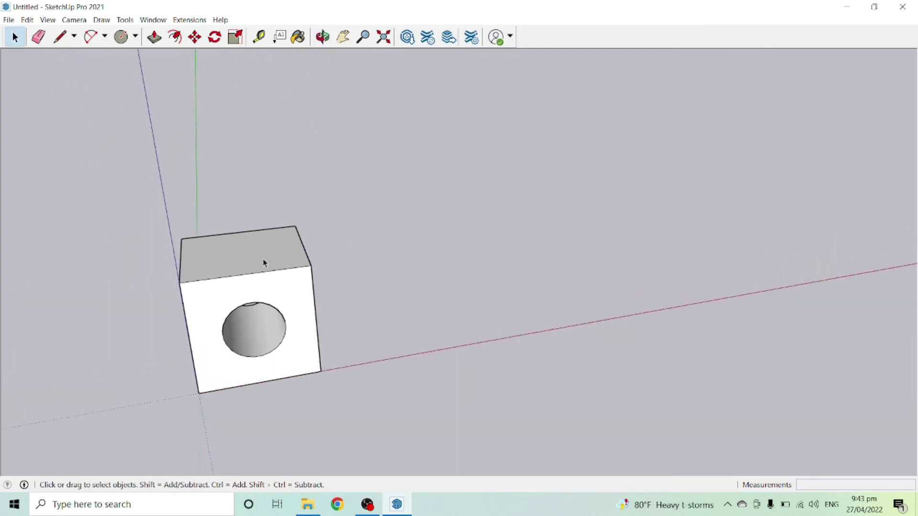
pyautogui.scroll(-2, 250, 270)
pyautogui.press('capslock')
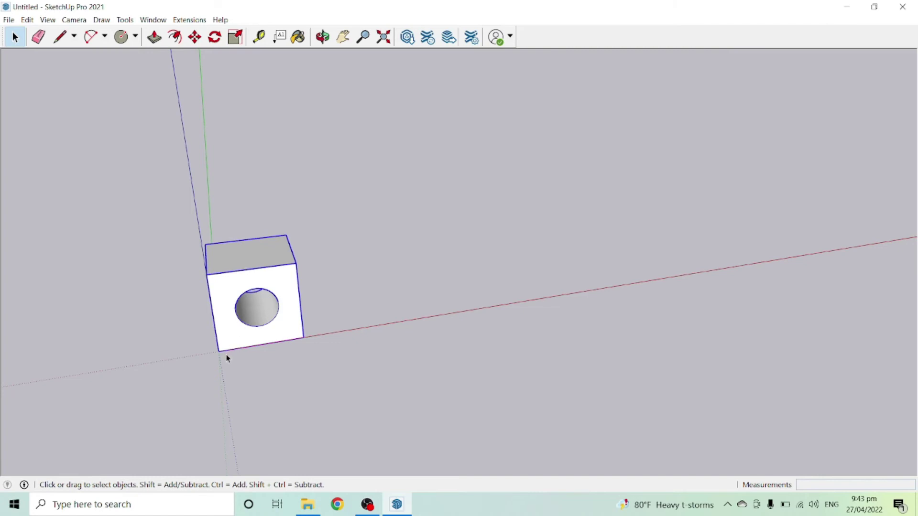
pyautogui.press('m')
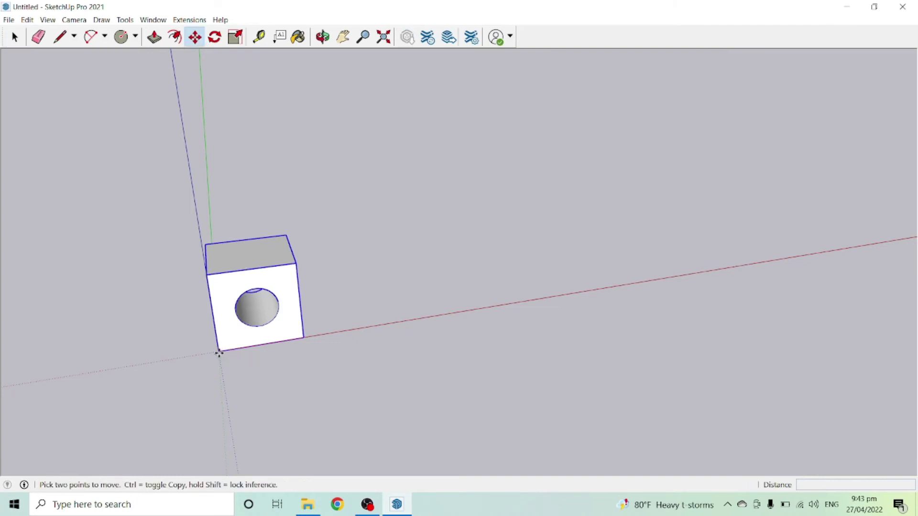
pyautogui.click(219, 353)
pyautogui.press('ctrl')
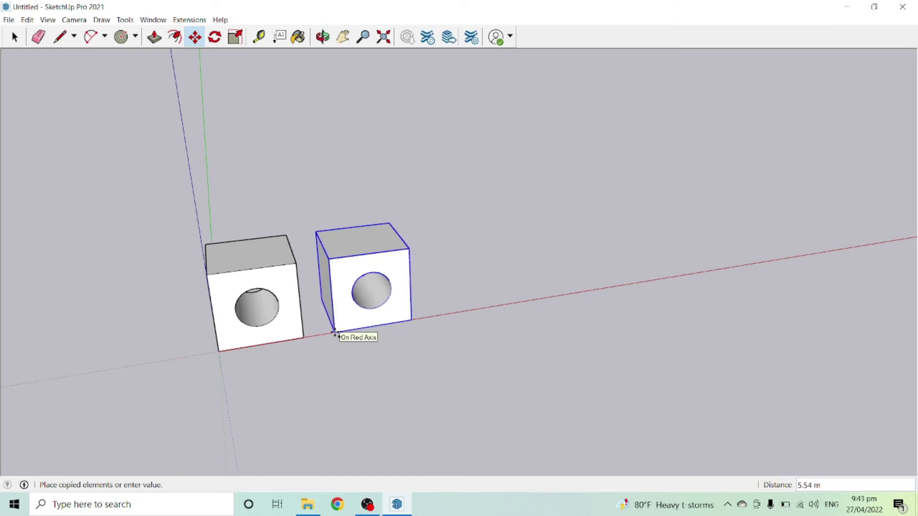
pyautogui.click(335, 333)
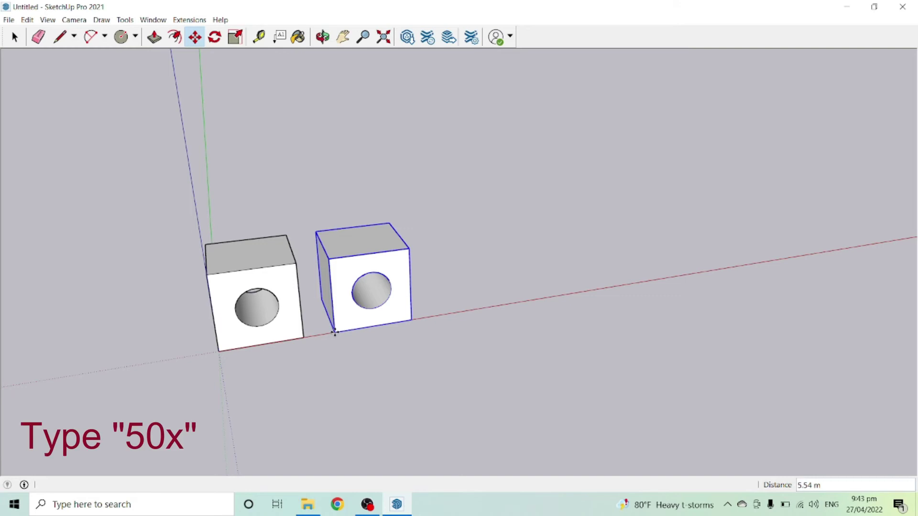
# Repeat the cube copy as a 50x array along the red axis and view the whole row
pyautogui.write('50x')
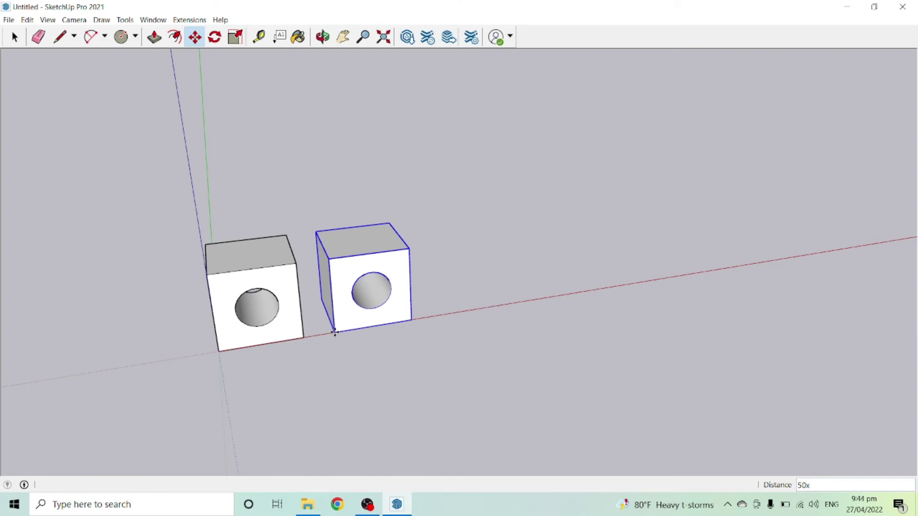
pyautogui.press('Return')
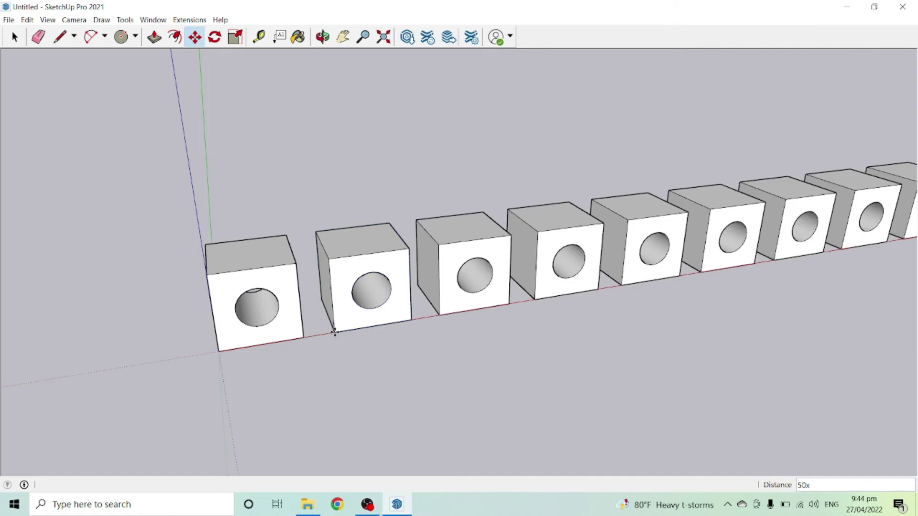
pyautogui.scroll(-10, 282, 304)
pyautogui.scroll(5, 453, 262)
pyautogui.scroll(-3, 664, 248)
pyautogui.scroll(-2, 714, 231)
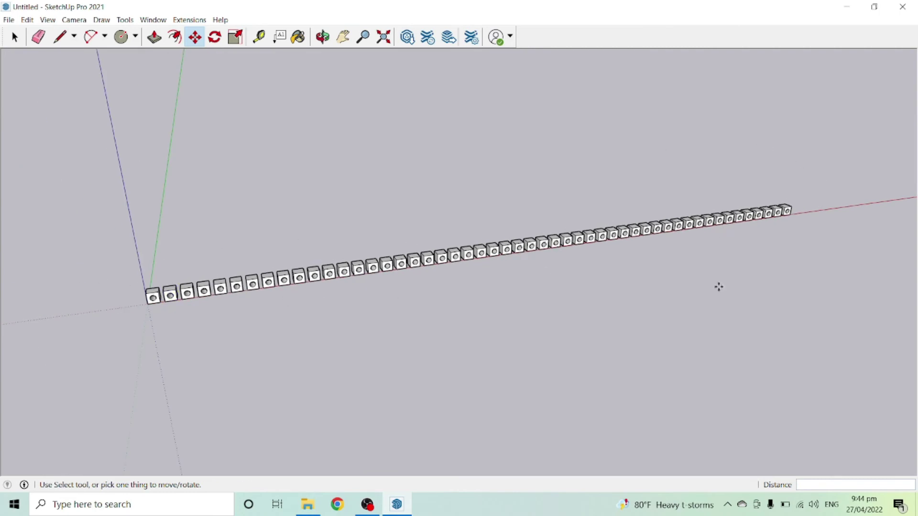
# Undo the array of cube copies along the red axis, clear the selection and view the remaining cube
pyautogui.scroll(2, 139, 306)
pyautogui.press('space')
pyautogui.click(239, 287)
pyautogui.scroll(6, 201, 316)
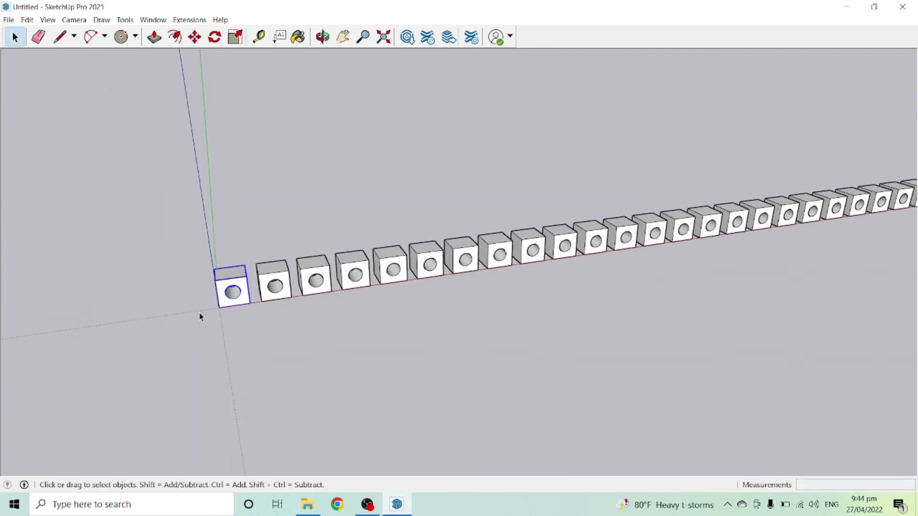
pyautogui.scroll(2, 201, 313)
pyautogui.hotkey('ctrl', 'z')
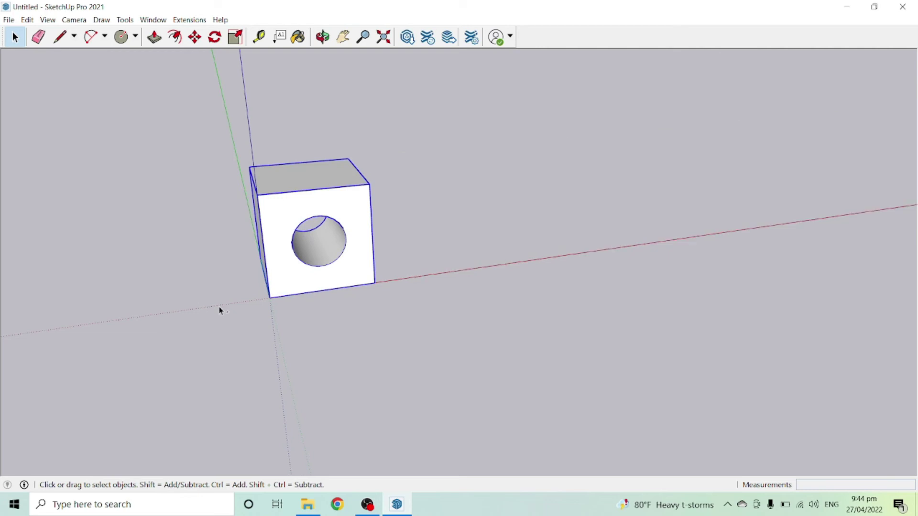
pyautogui.click(420, 129)
pyautogui.moveTo(402, 147); pyautogui.dragTo(411, 249, button='middle')
pyautogui.press('capslock')
pyautogui.press('capslock')
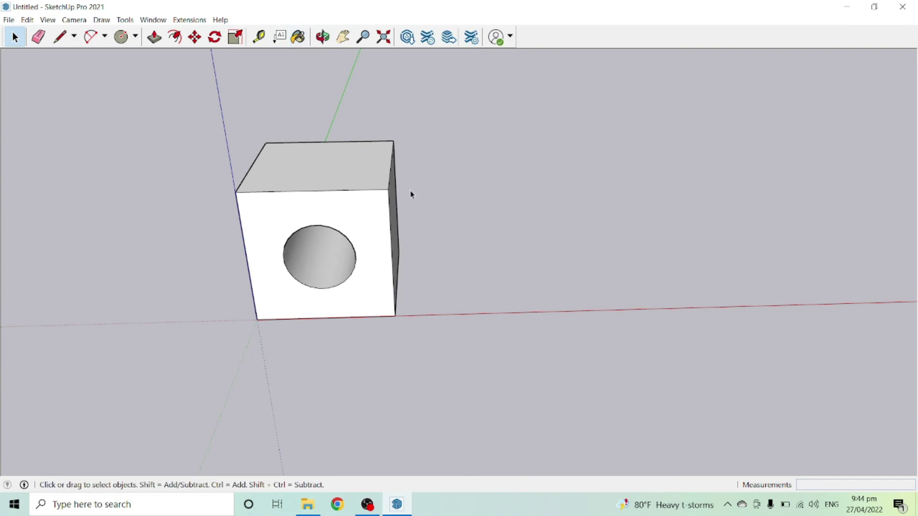
pyautogui.scroll(3, 410, 191)
pyautogui.moveTo(452, 193); pyautogui.dragTo(481, 140, button='middle')
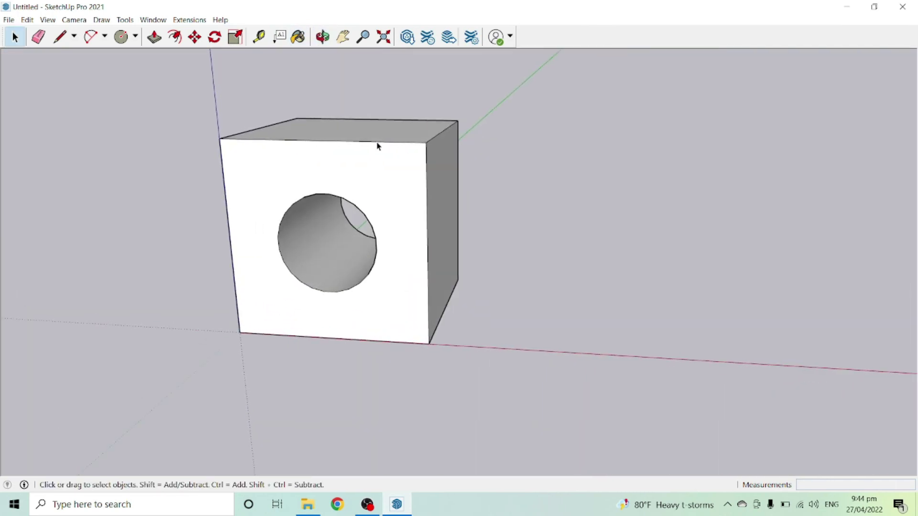
# Start the Paint Bucket tool and browse the Colors-Named material library
pyautogui.click(299, 42)
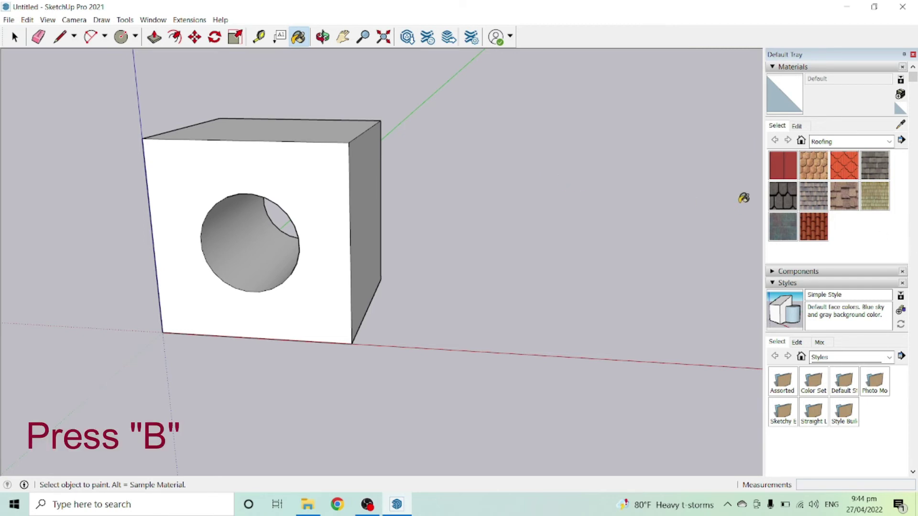
pyautogui.click(891, 142)
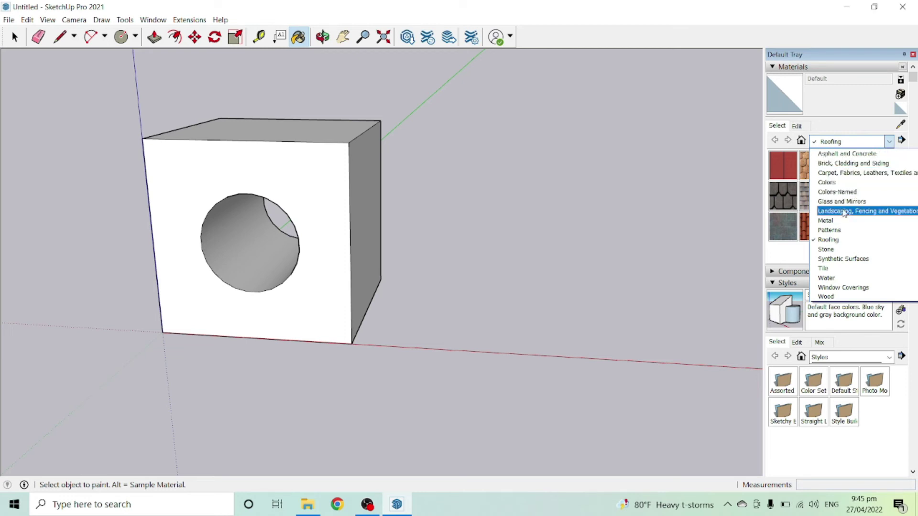
pyautogui.click(855, 195)
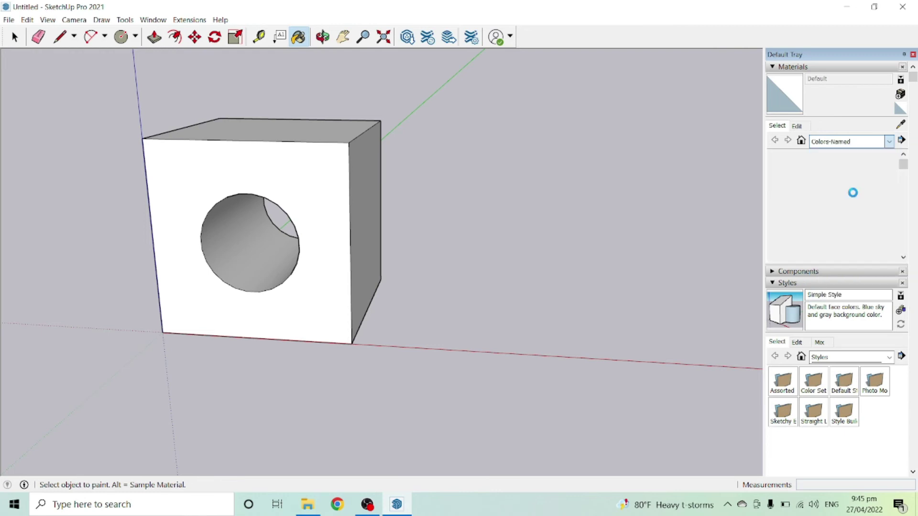
pyautogui.scroll(-6, 844, 194)
pyautogui.scroll(-4, 845, 195)
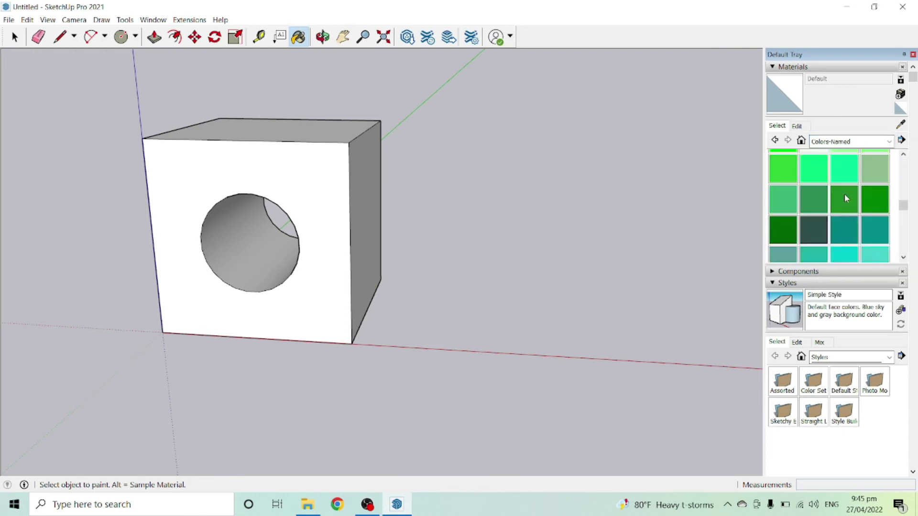
# Try painting the whole cube group with 0069_LimeGreen, and undo the paint
pyautogui.scroll(3, 845, 194)
pyautogui.scroll(-3, 866, 219)
pyautogui.click(783, 168)
pyautogui.moveTo(563, 180)
pyautogui.mouseDown(button='middle')
pyautogui.moveTo(304, 266)
pyautogui.moveTo(328, 181)
pyautogui.moveTo(236, 280)
pyautogui.moveTo(521, 192)
pyautogui.moveTo(320, 182)
pyautogui.moveTo(525, 220)
pyautogui.moveTo(116, 323)
pyautogui.moveTo(373, 289)
pyautogui.moveTo(134, 174)
pyautogui.moveTo(426, 154)
pyautogui.moveTo(349, 200)
pyautogui.moveTo(381, 172)
pyautogui.moveTo(349, 209)
pyautogui.moveTo(410, 201)
pyautogui.mouseUp(button='middle')
pyautogui.click(328, 174)
pyautogui.press('space')
pyautogui.scroll(3, 417, 193)
pyautogui.scroll(-2, 417, 196)
pyautogui.moveTo(377, 246); pyautogui.dragTo(420, 208, button='middle')
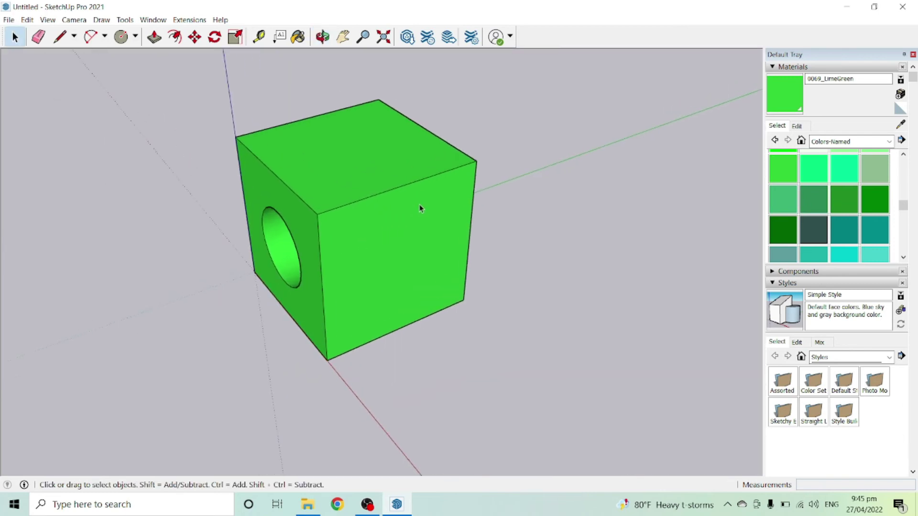
pyautogui.moveTo(416, 146); pyautogui.dragTo(369, 219, button='middle')
pyautogui.press('space')
pyautogui.scroll(3, 372, 216)
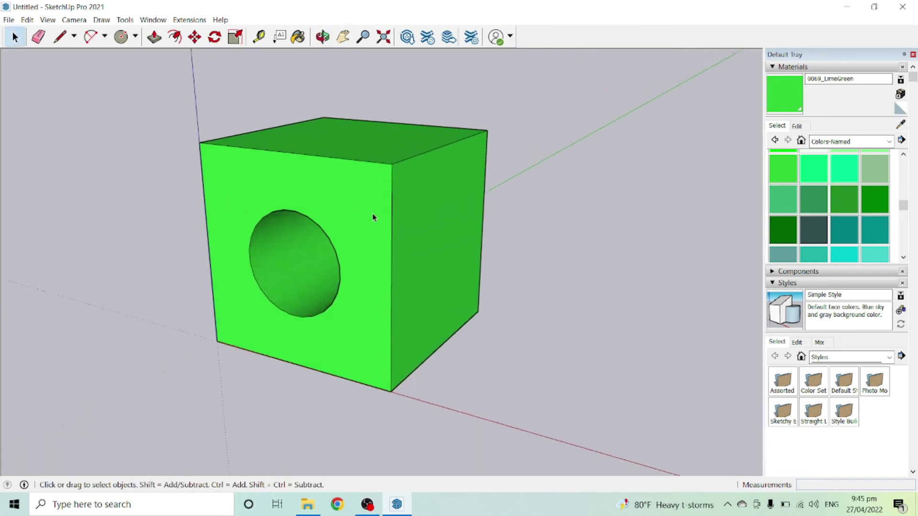
pyautogui.scroll(-3, 337, 210)
pyautogui.hotkey('ctrl', 'z')
# Explode the cube group and select its front face with the hole on its own
pyautogui.tripleClick(337, 197)
pyautogui.rightClick(338, 193)
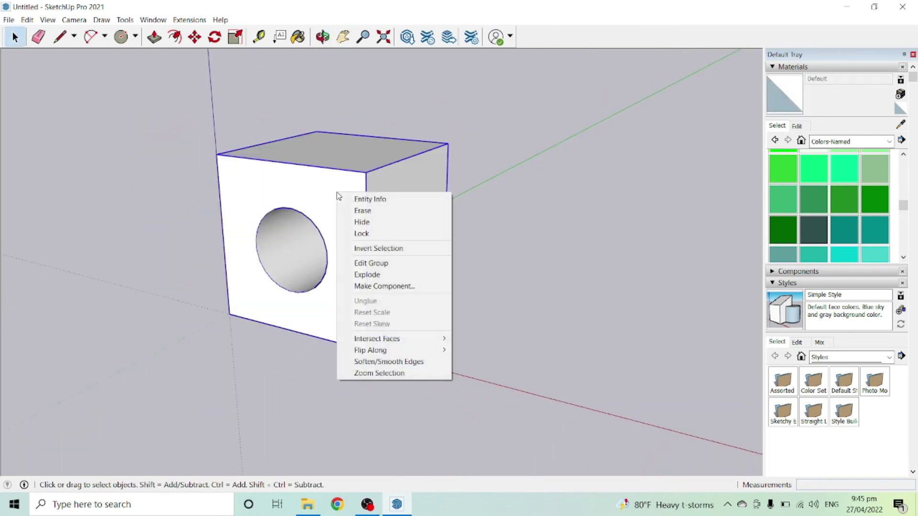
pyautogui.click(385, 279)
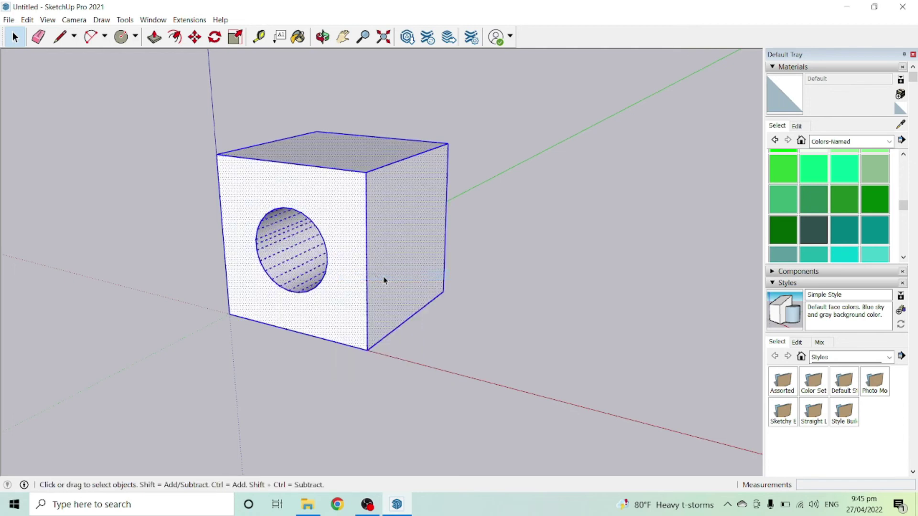
pyautogui.moveTo(442, 212); pyautogui.dragTo(527, 240, button='middle')
pyautogui.click(526, 240)
pyautogui.click(309, 247)
pyautogui.click(328, 241)
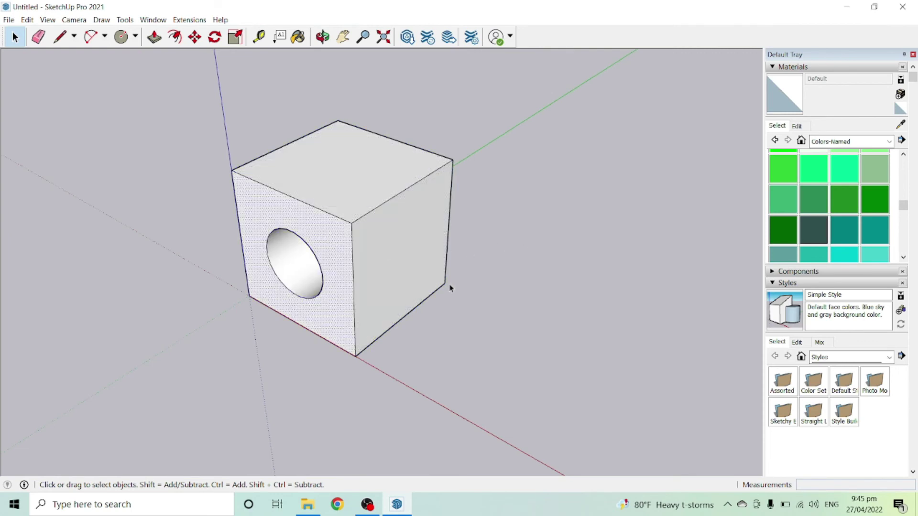
# Paint the cube's side face away from the origin with 0075_ForestGreen and its top face with 0023_FireBrick
pyautogui.click(847, 201)
pyautogui.click(408, 266)
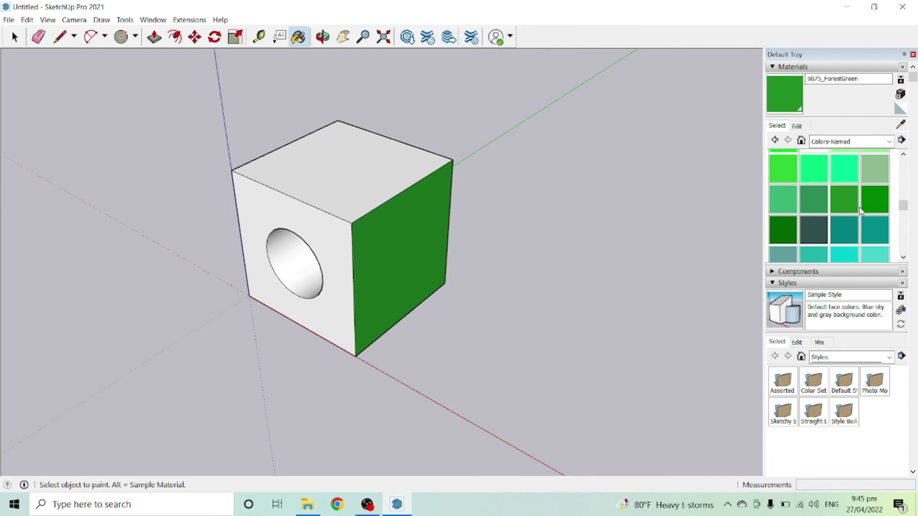
pyautogui.scroll(-10, 844, 208)
pyautogui.scroll(5, 841, 220)
pyautogui.scroll(8, 841, 220)
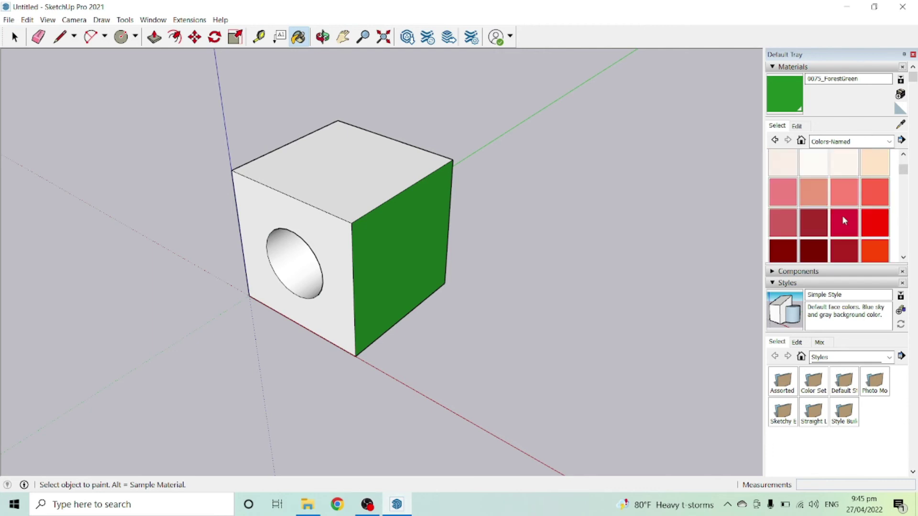
pyautogui.click(849, 256)
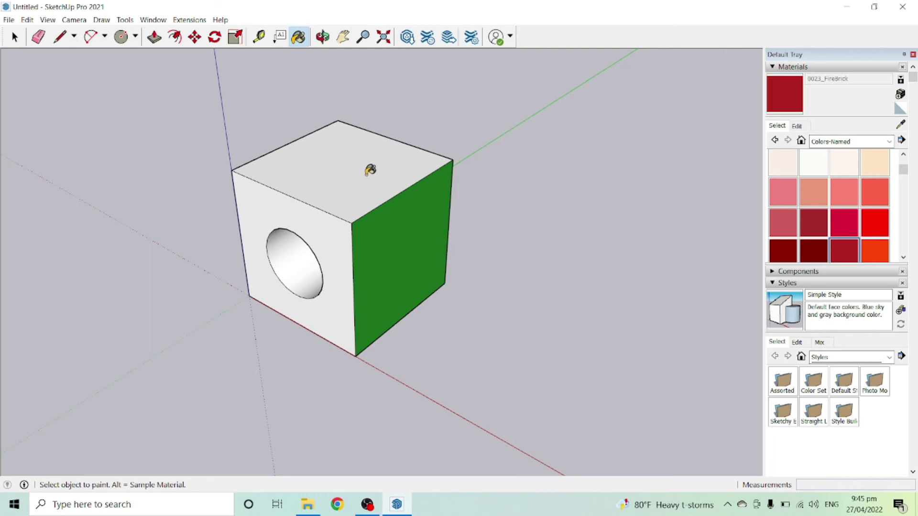
pyautogui.click(308, 190)
# Paint the side face along the green axis with 0023_FireBrick and repaint it with 0029_BlanchedAlmond
pyautogui.moveTo(307, 190)
pyautogui.mouseDown(button='middle')
pyautogui.moveTo(635, 222)
pyautogui.moveTo(727, 176)
pyautogui.mouseUp(button='middle')
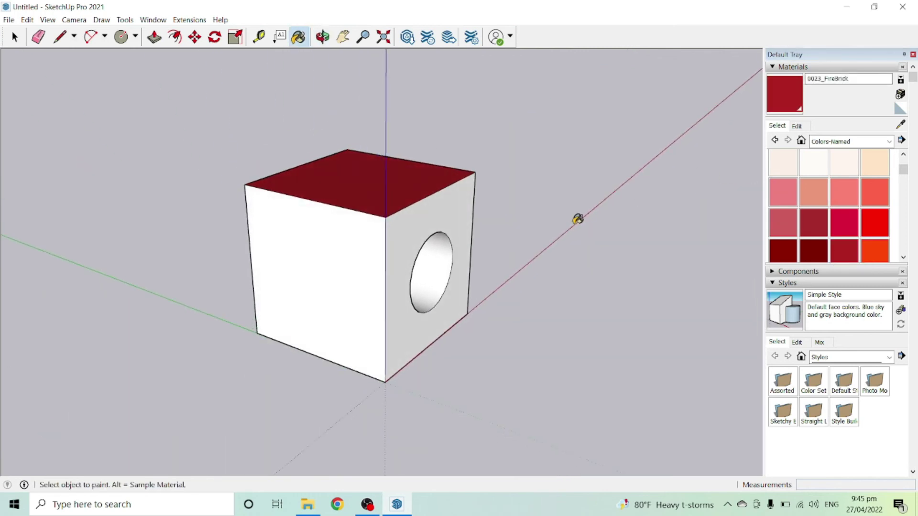
pyautogui.moveTo(579, 217); pyautogui.dragTo(378, 217, button='middle')
pyautogui.click(339, 243)
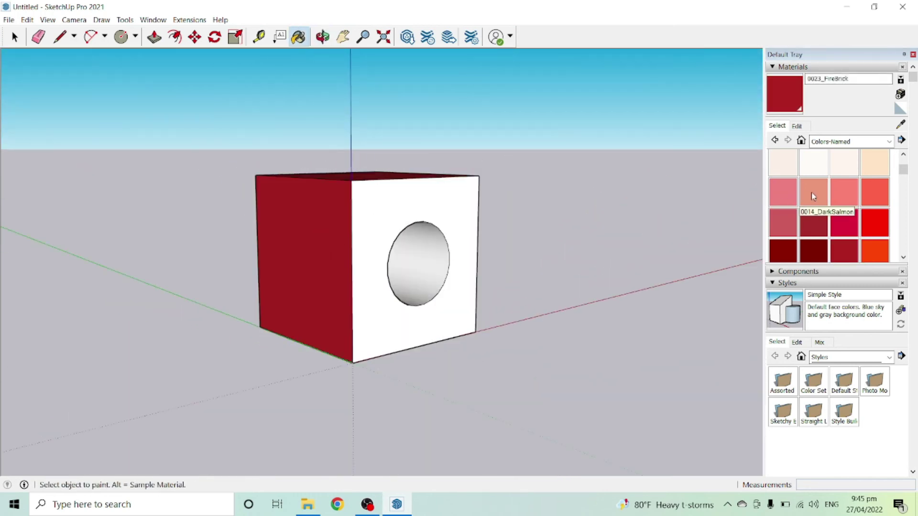
pyautogui.scroll(-3, 816, 191)
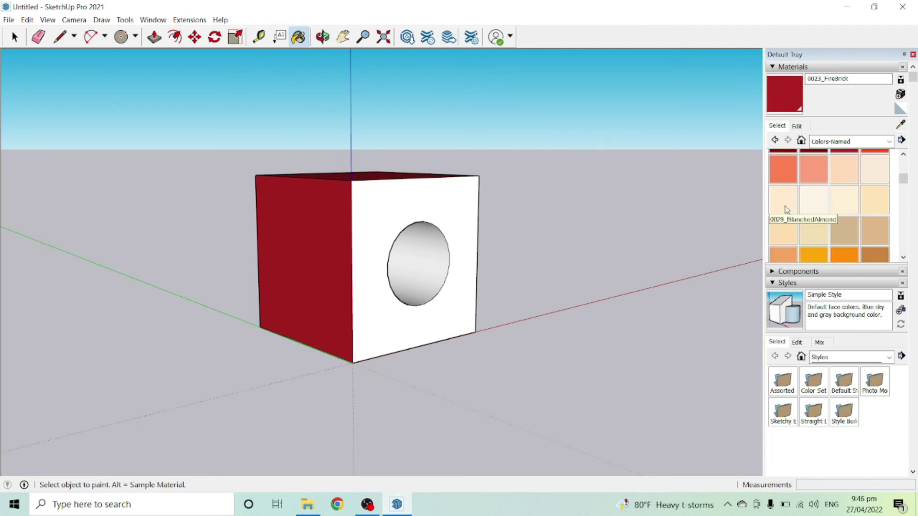
pyautogui.click(787, 210)
pyautogui.click(299, 225)
pyautogui.moveTo(467, 256); pyautogui.dragTo(430, 268, button='middle')
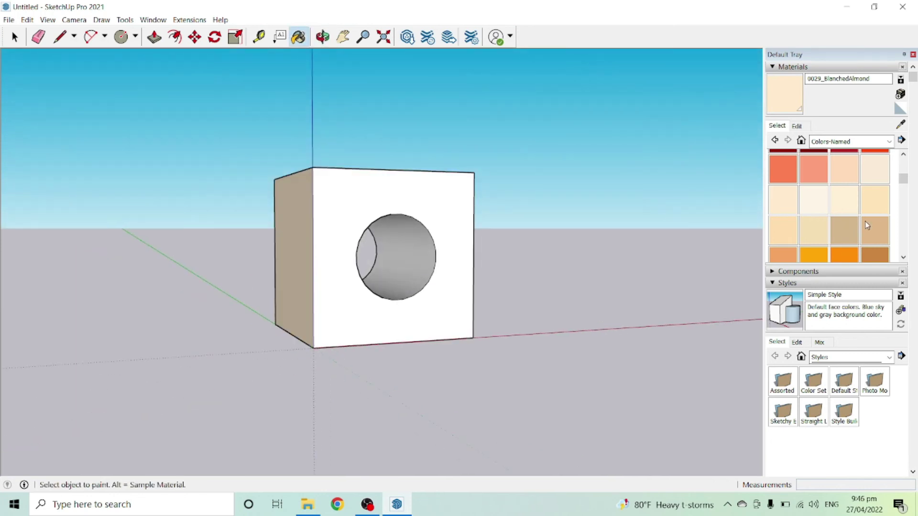
# Paint the cube's underside with 0038_Orange and its rear face with the hole with 0027_PeachPuff
pyautogui.scroll(-2, 847, 220)
pyautogui.click(816, 203)
pyautogui.moveTo(335, 215)
pyautogui.mouseDown(button='middle')
pyautogui.moveTo(133, 182)
pyautogui.moveTo(340, 194)
pyautogui.mouseUp(button='middle')
pyautogui.click(372, 314)
pyautogui.moveTo(462, 222); pyautogui.dragTo(313, 305, button='middle')
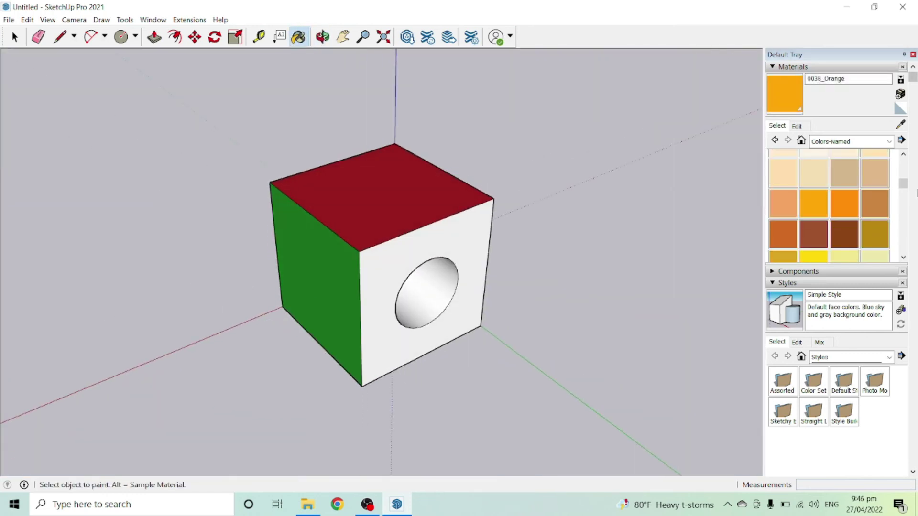
pyautogui.scroll(2, 856, 206)
pyautogui.click(853, 233)
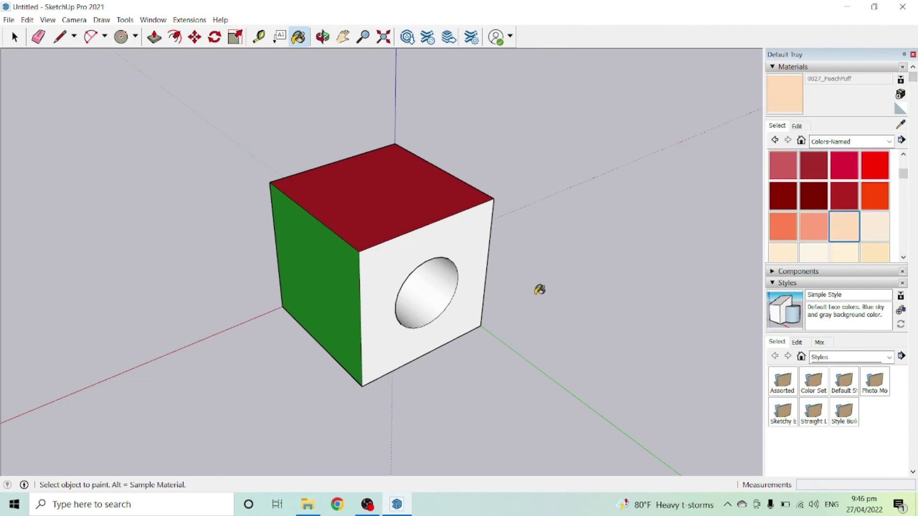
pyautogui.click(486, 240)
# Paint the front face around the hole with 0006_Pink and the hole's inner surface with 0056_Yellow
pyautogui.moveTo(262, 282); pyautogui.dragTo(482, 282, button='middle')
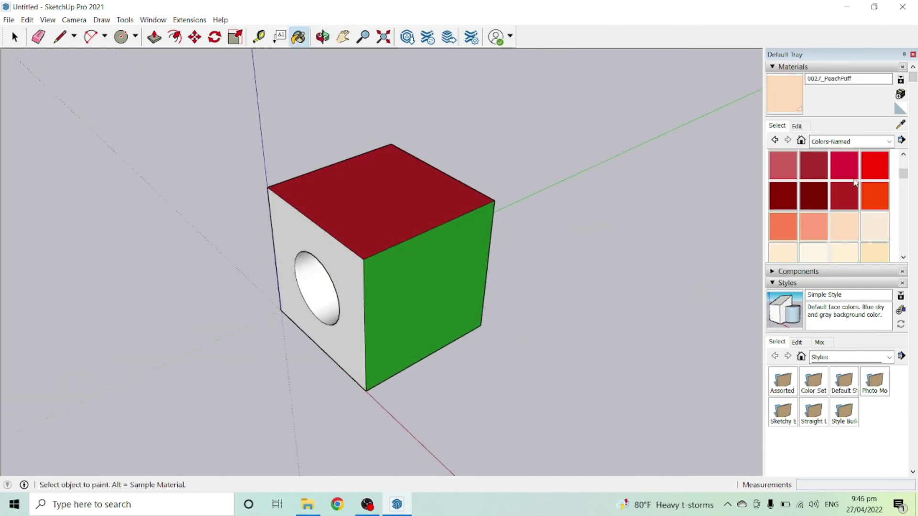
pyautogui.scroll(2, 855, 182)
pyautogui.click(823, 192)
pyautogui.click(347, 271)
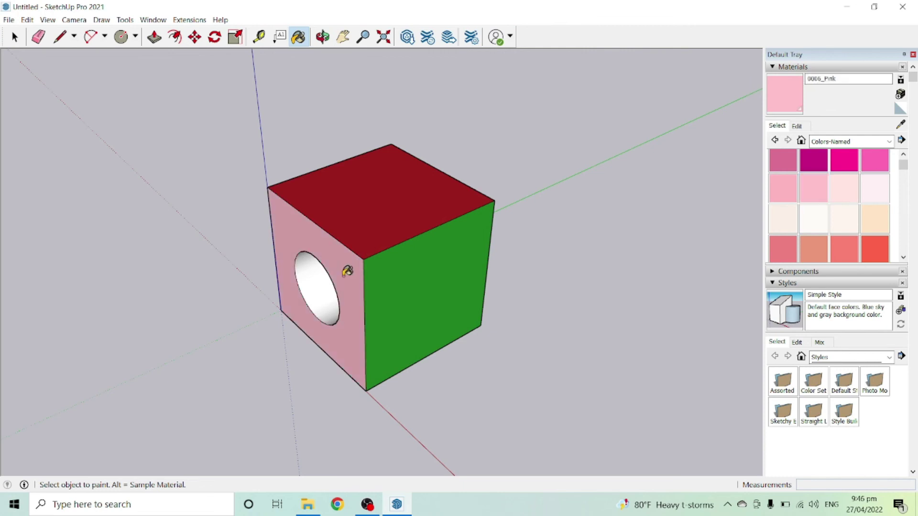
pyautogui.scroll(-5, 786, 217)
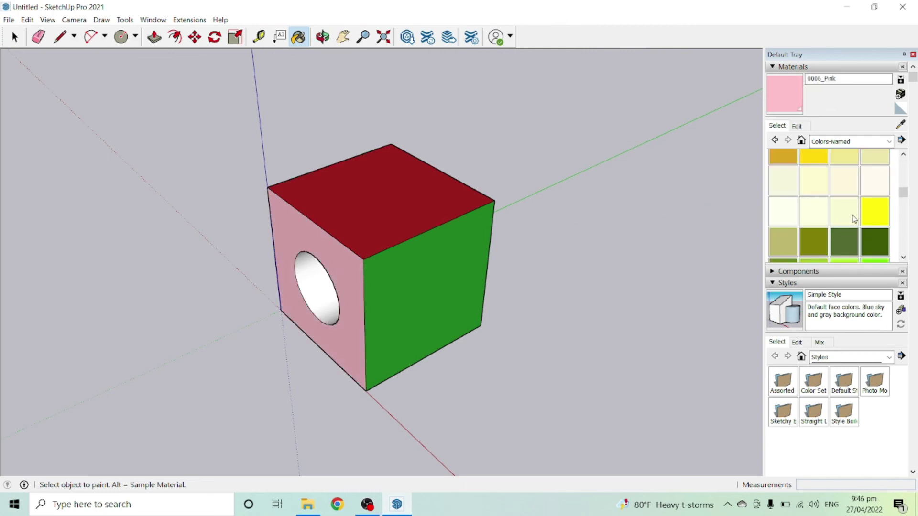
pyautogui.click(874, 215)
pyautogui.click(315, 283)
pyautogui.moveTo(316, 284)
pyautogui.mouseDown(button='middle')
pyautogui.moveTo(443, 255)
pyautogui.moveTo(423, 242)
pyautogui.moveTo(353, 242)
pyautogui.moveTo(381, 264)
pyautogui.moveTo(344, 216)
pyautogui.moveTo(580, 231)
pyautogui.moveTo(565, 269)
pyautogui.moveTo(435, 167)
pyautogui.moveTo(441, 206)
pyautogui.mouseUp(button='middle')
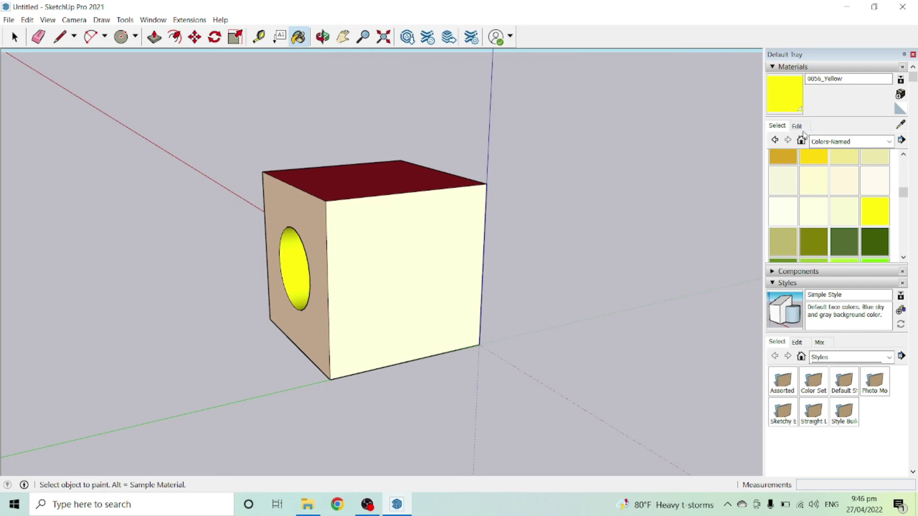
# Look through the list of material libraries and close the Default Tray
pyautogui.click(875, 141)
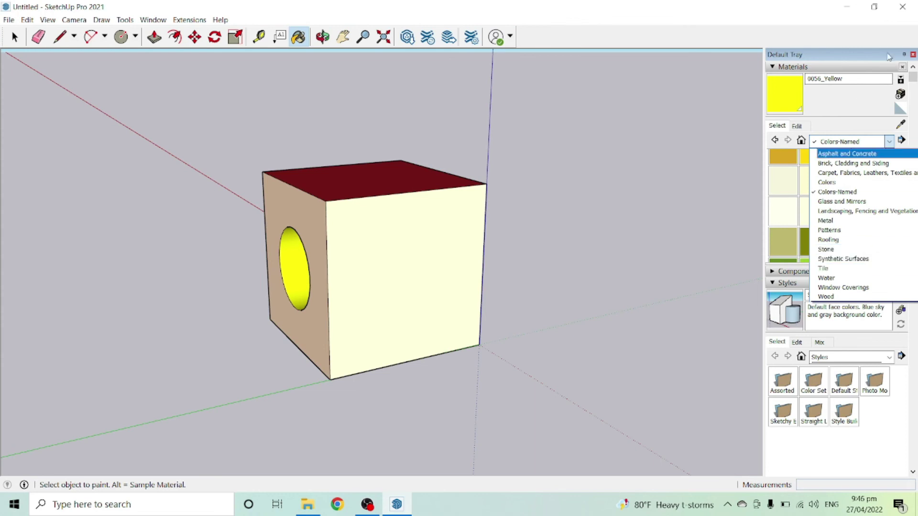
pyautogui.click(914, 54)
pyautogui.click(913, 54)
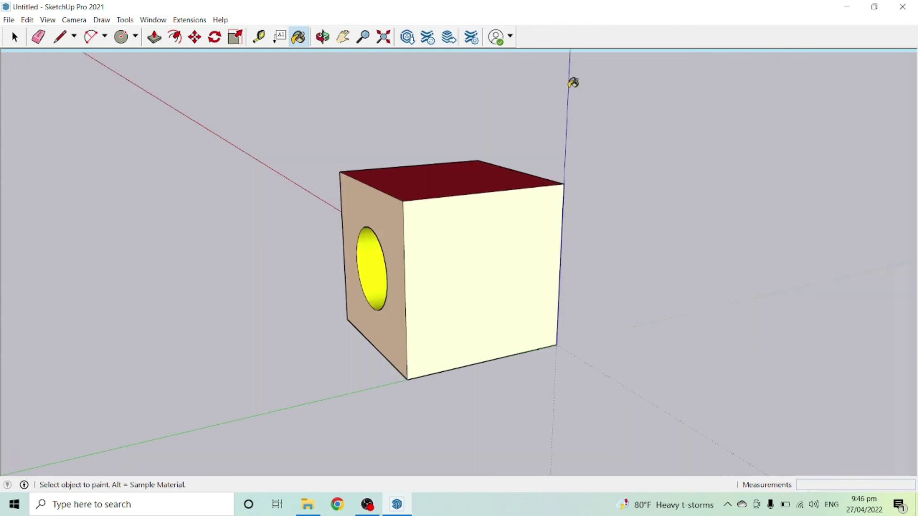
# Try the Zoom tool on the cube and fit the whole model in view with Zoom Extents
pyautogui.click(364, 38)
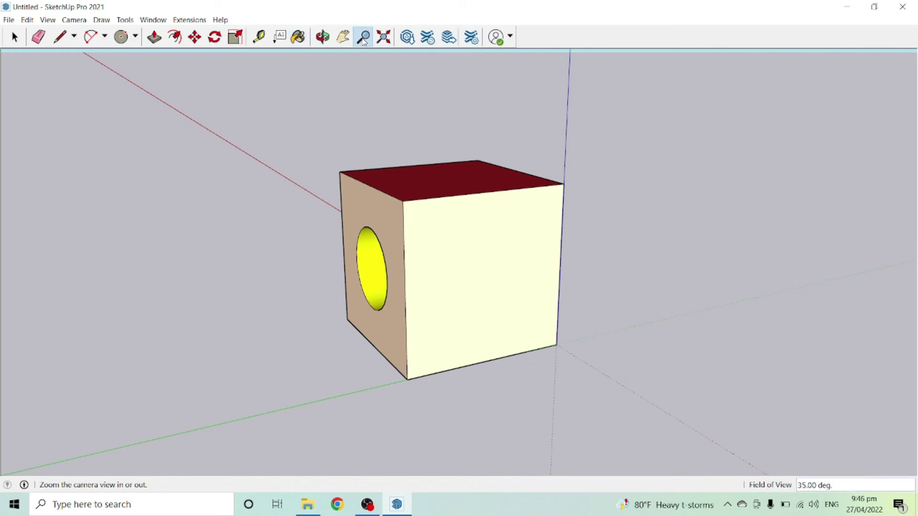
pyautogui.click(383, 38)
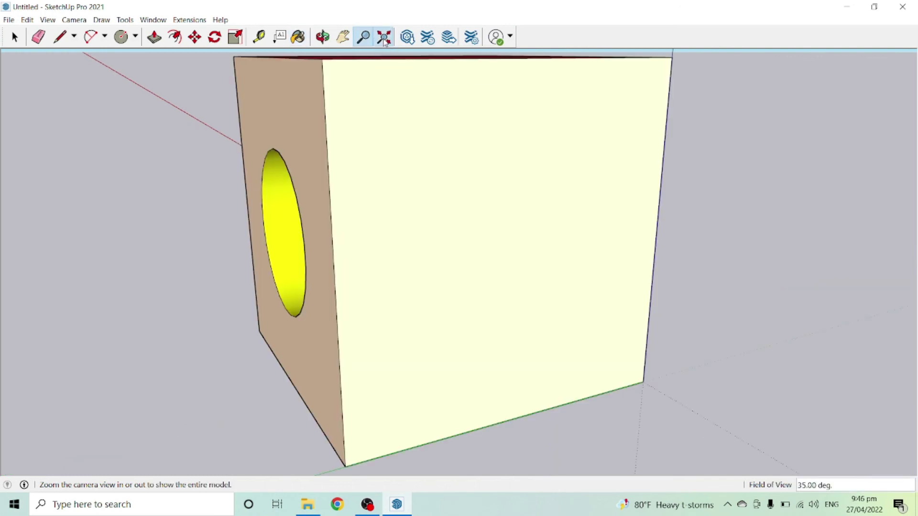
pyautogui.moveTo(363, 178); pyautogui.dragTo(314, 143)
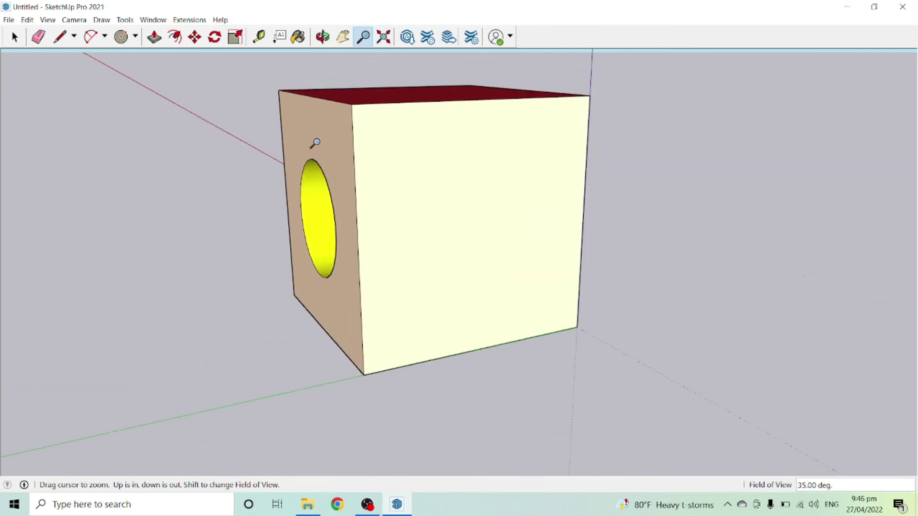
pyautogui.click(384, 37)
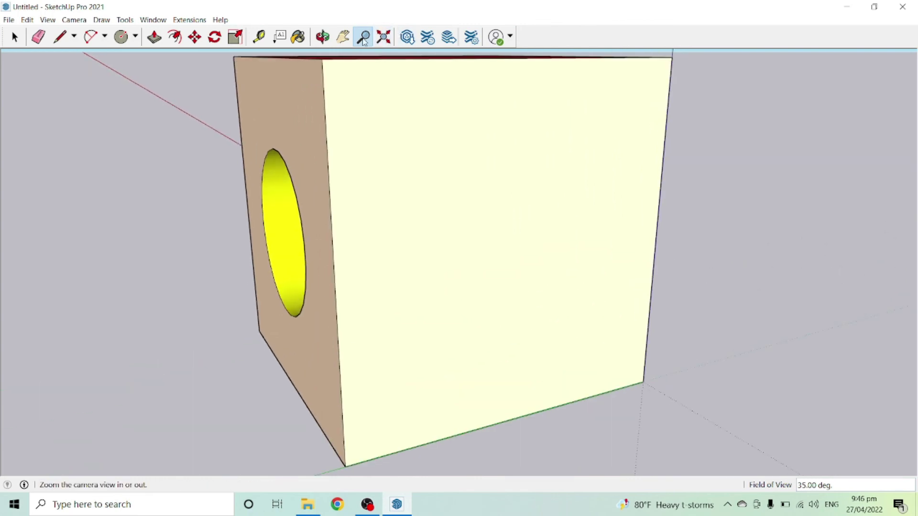
pyautogui.scroll(10, 259, 186)
pyautogui.click(383, 37)
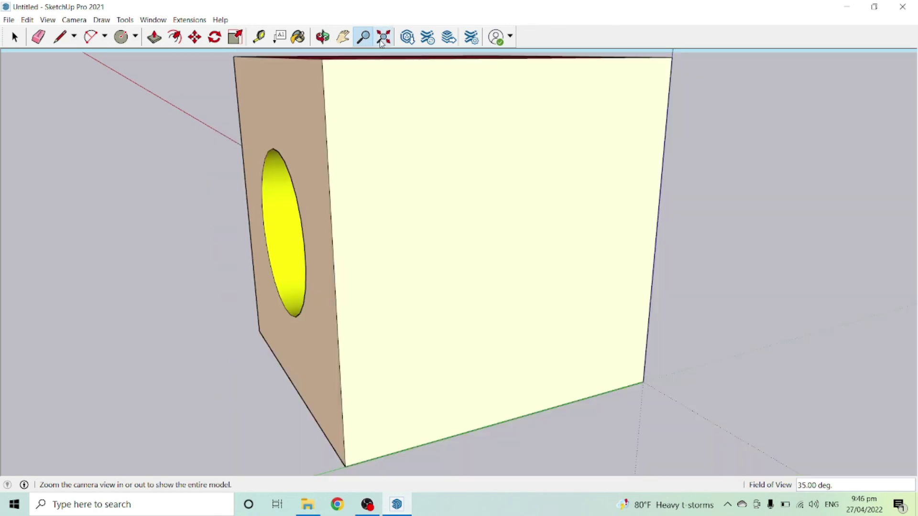
pyautogui.scroll(10, 281, 216)
pyautogui.scroll(2, 292, 206)
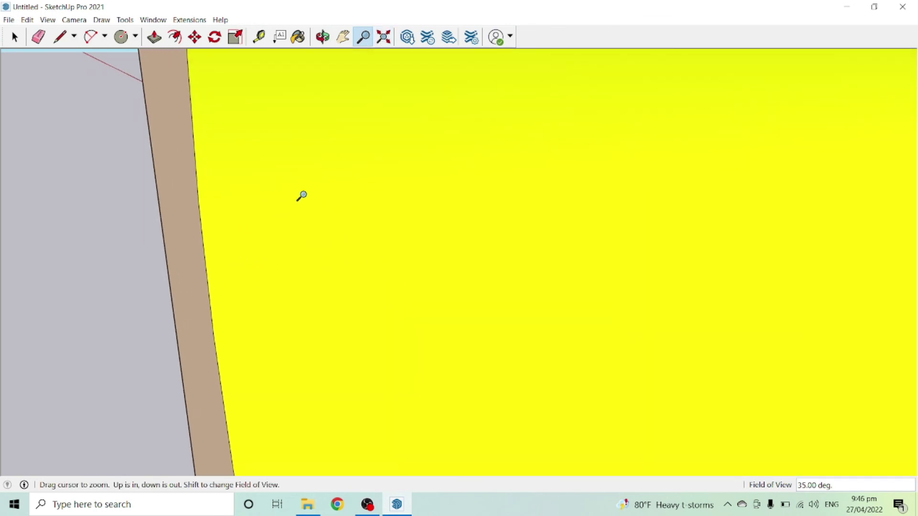
pyautogui.scroll(2, 332, 190)
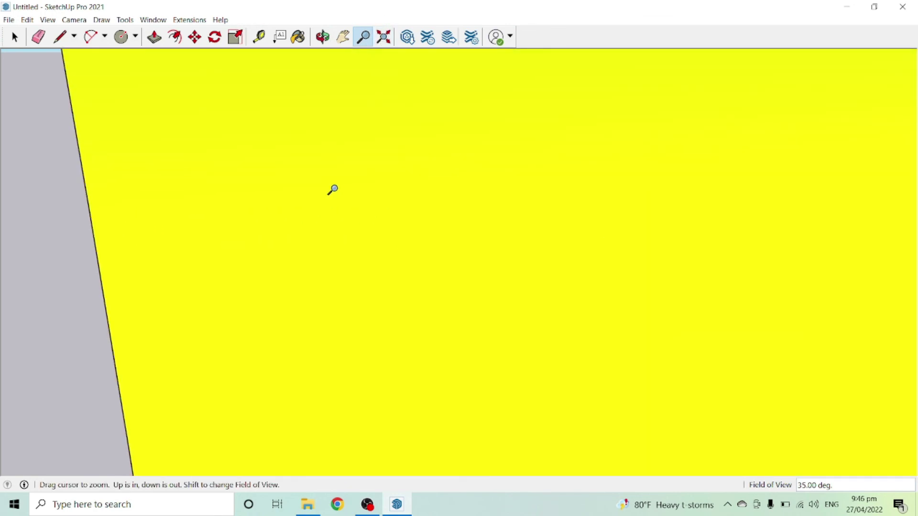
pyautogui.click(385, 37)
pyautogui.scroll(-3, 379, 219)
pyautogui.moveTo(380, 219); pyautogui.dragTo(415, 287, button='middle')
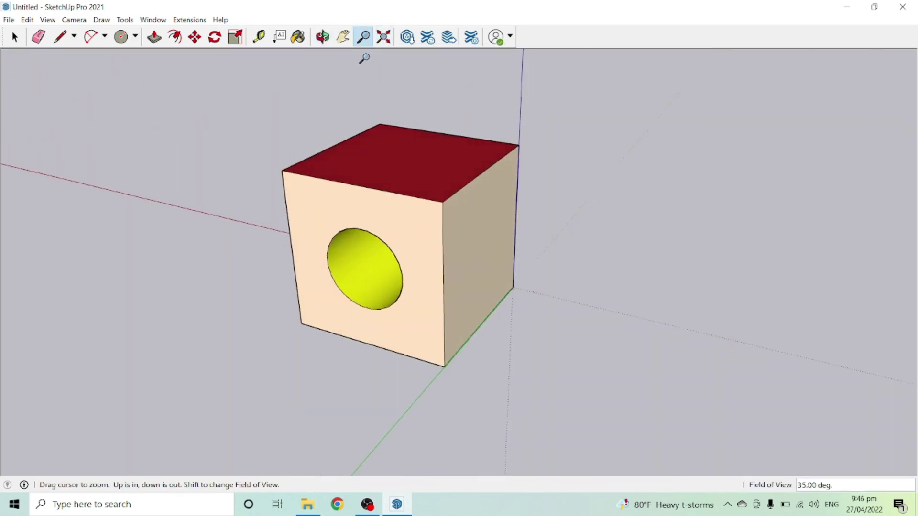
# Pan the view with the Pan tool and orbit around the cube to examine its painted faces
pyautogui.click(342, 39)
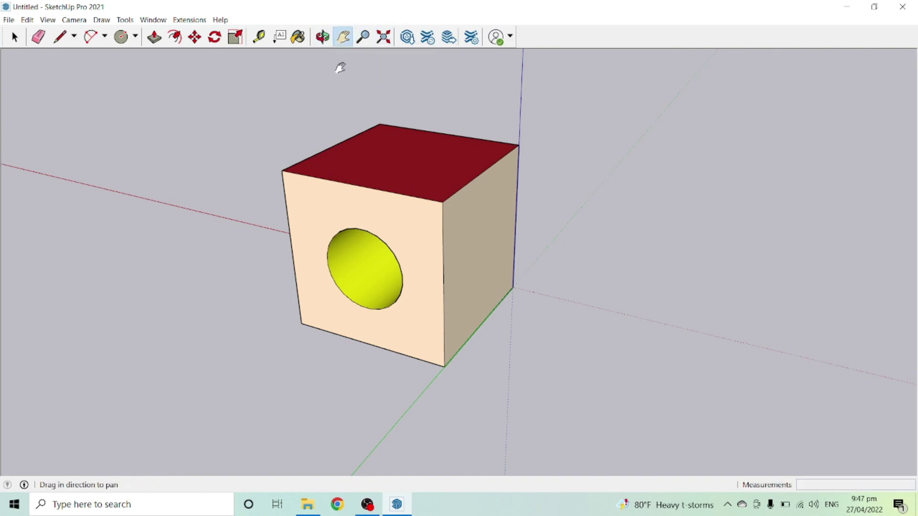
pyautogui.scroll(3, 381, 185)
pyautogui.moveTo(658, 277); pyautogui.dragTo(435, 307)
pyautogui.moveTo(435, 308); pyautogui.dragTo(519, 281, button='middle')
pyautogui.moveTo(519, 281); pyautogui.dragTo(568, 243)
pyautogui.moveTo(220, 254); pyautogui.dragTo(281, 266)
pyautogui.moveTo(581, 146); pyautogui.dragTo(547, 297, button='middle')
pyautogui.moveTo(234, 175); pyautogui.dragTo(375, 191, button='middle')
pyautogui.moveTo(608, 220); pyautogui.dragTo(595, 354, button='middle')
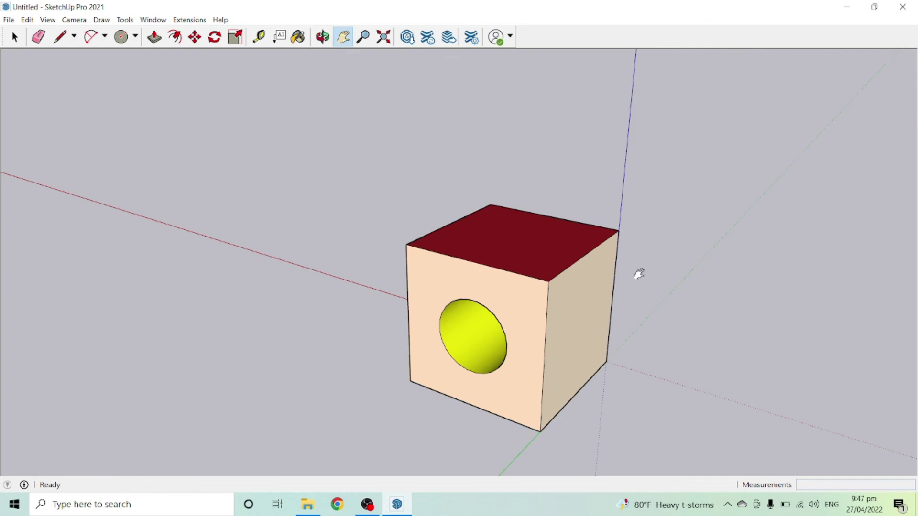
pyautogui.moveTo(640, 273); pyautogui.dragTo(363, 200, button='middle')
pyautogui.moveTo(366, 242); pyautogui.dragTo(465, 262, button='middle')
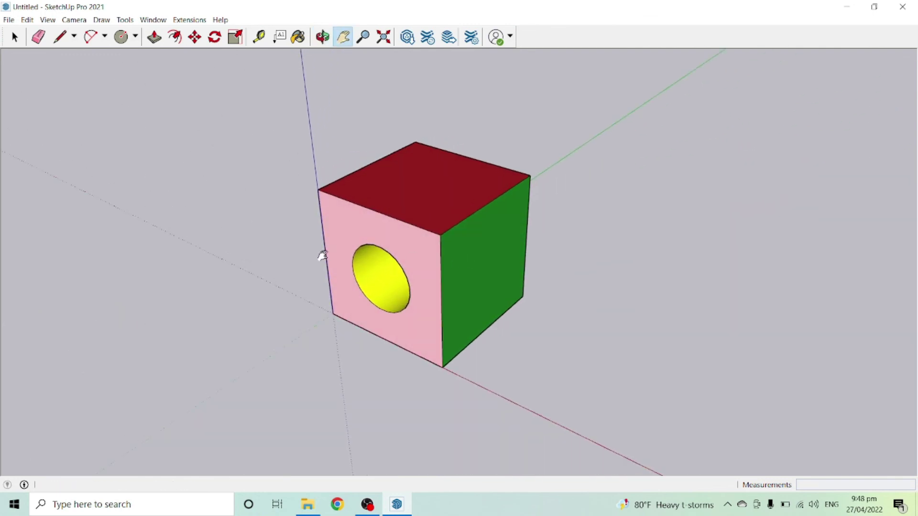